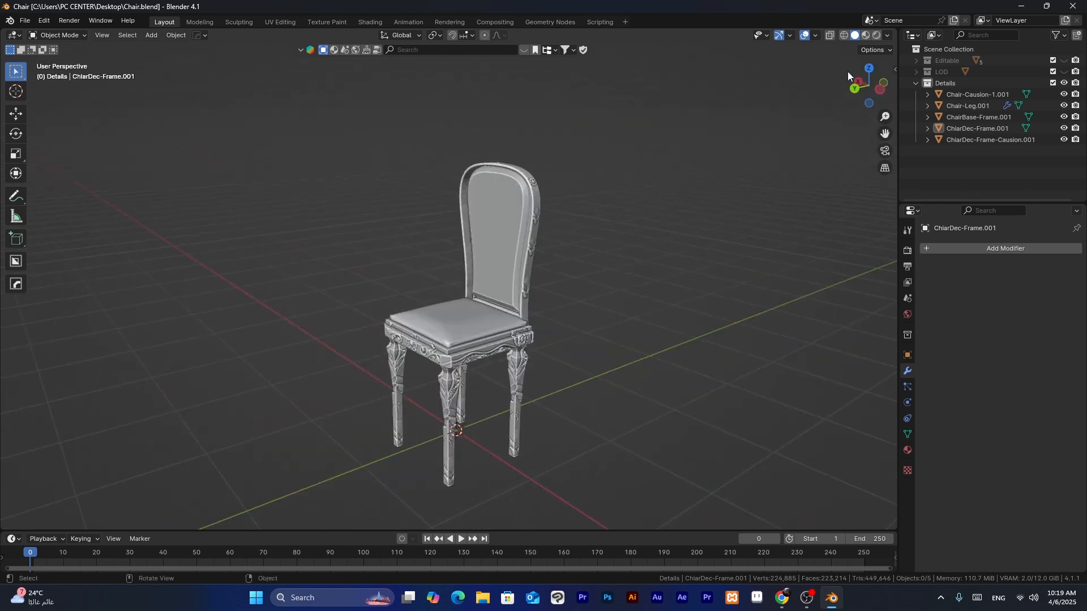
- Show the viewport in Rendered shading and set the render engine to Cycles with GPU Compute as the device
click(877, 35)
click(907, 251)
mouse_move(886, 339)
middle_down()
mouse_move(643, 320)
mouse_move(662, 339)
mouse_move(651, 300)
middle_up()
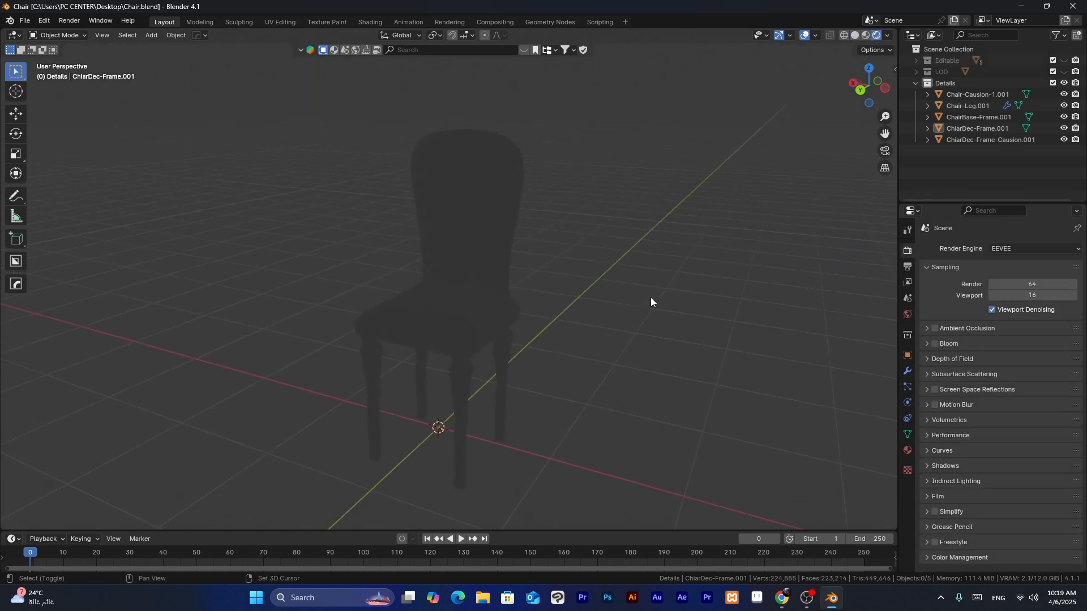
click(1021, 249)
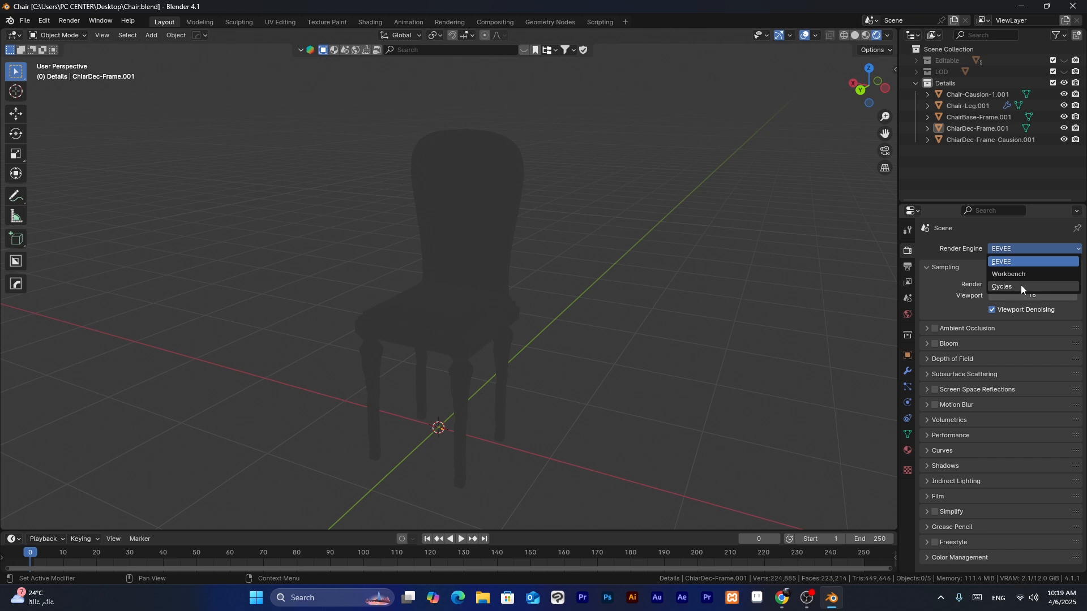
click(1022, 286)
click(1019, 278)
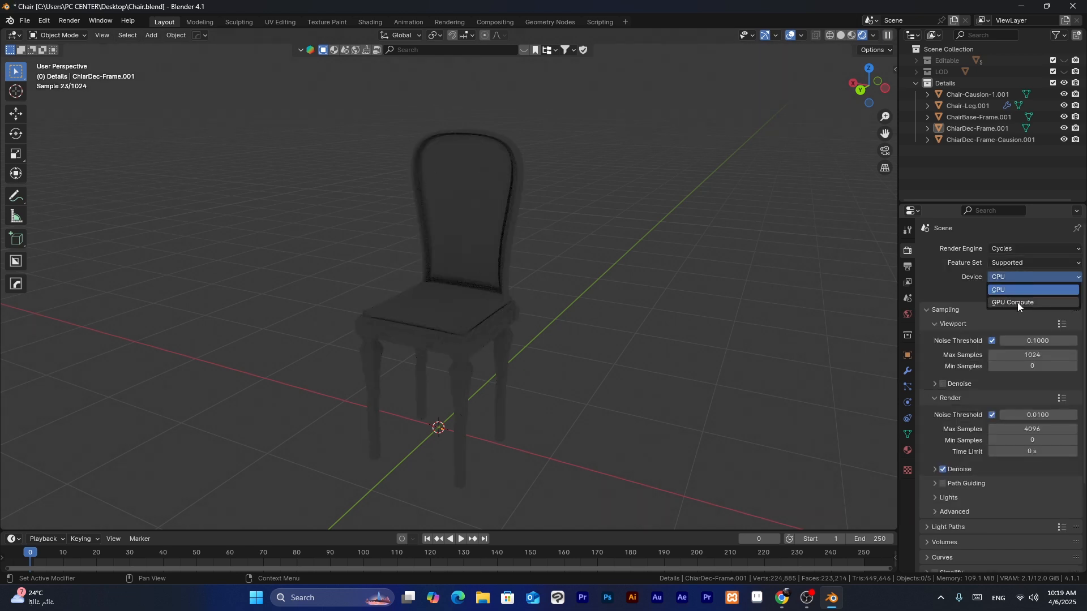
click(1017, 302)
mouse_move(645, 317)
middle_down()
mouse_move(650, 331)
mouse_move(623, 332)
mouse_move(630, 322)
middle_up()
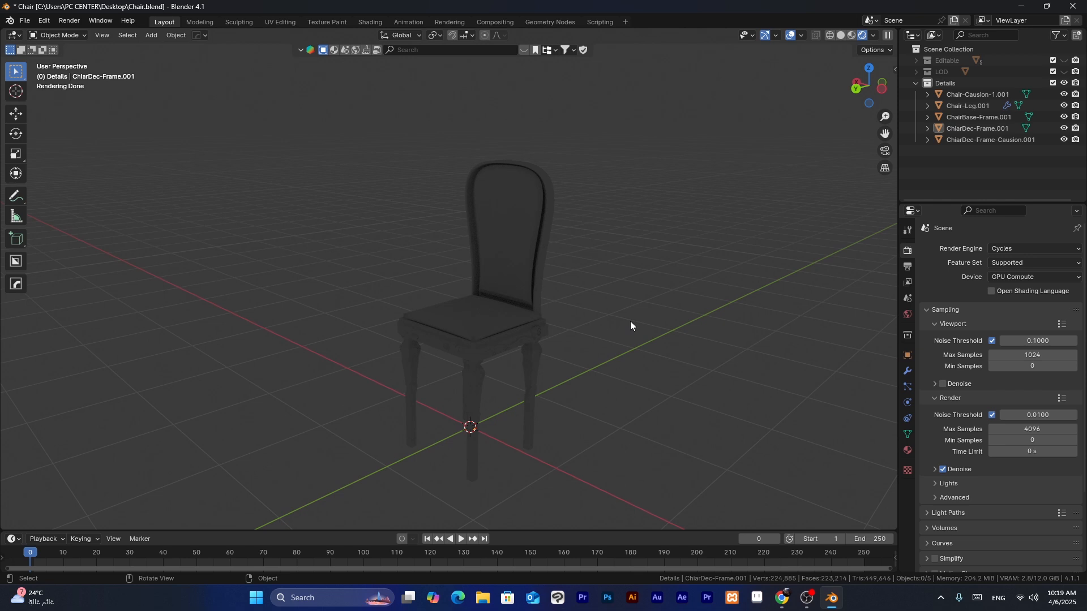
- Light the scene with a World Mixer sky texture as the world background
click(906, 314)
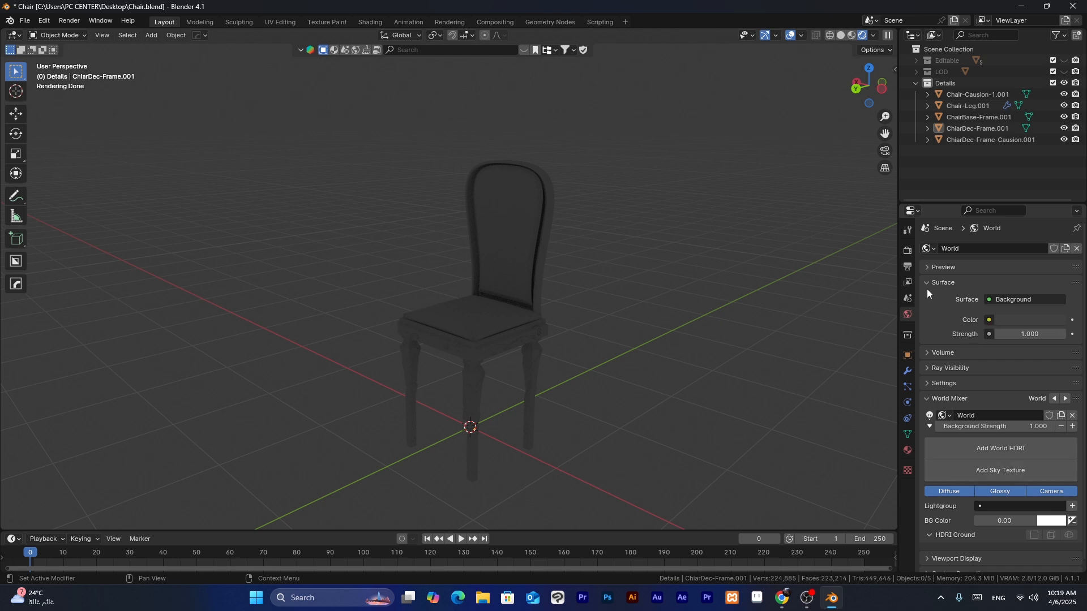
click(988, 319)
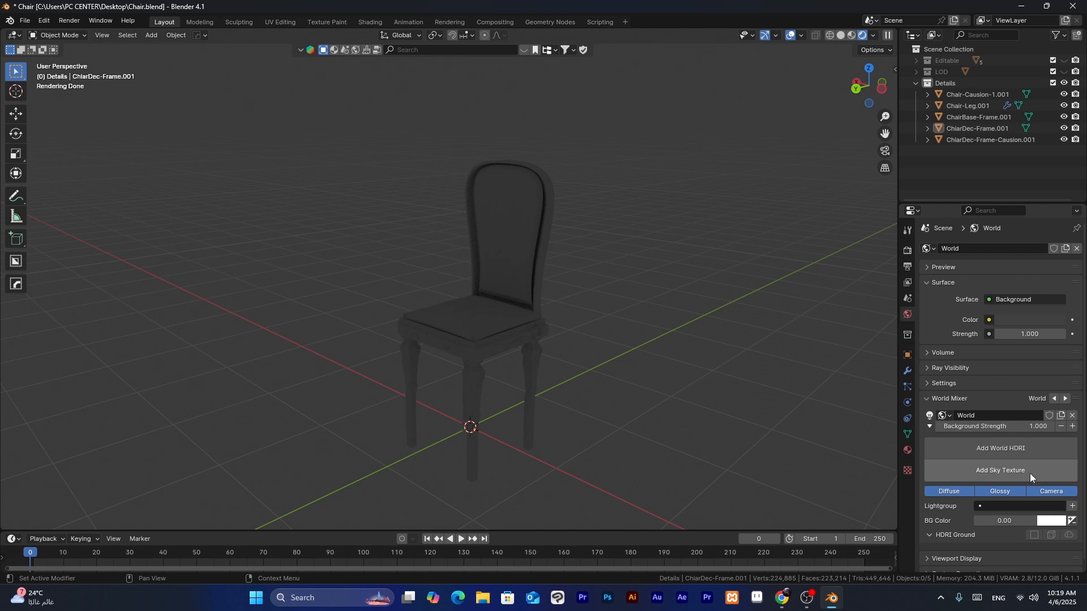
click(1024, 471)
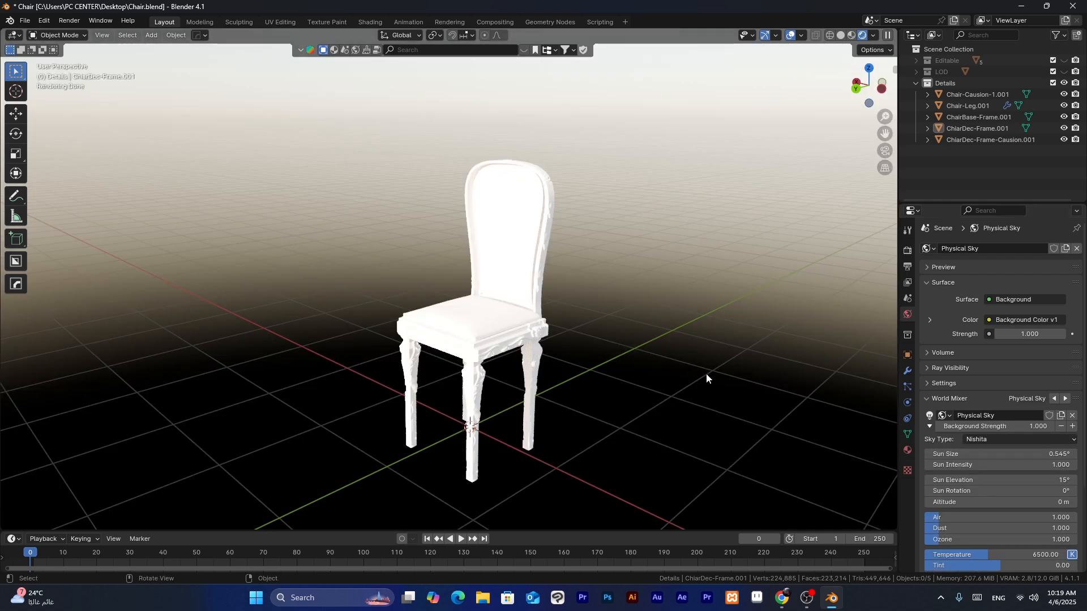
middle_drag(643, 361, 657, 362)
- Set the sky's sun rotation to about -85.8°, sun elevation to 49.6°, air to 0 and dust to 0.375, and save the file
drag(1001, 490, 891, 490)
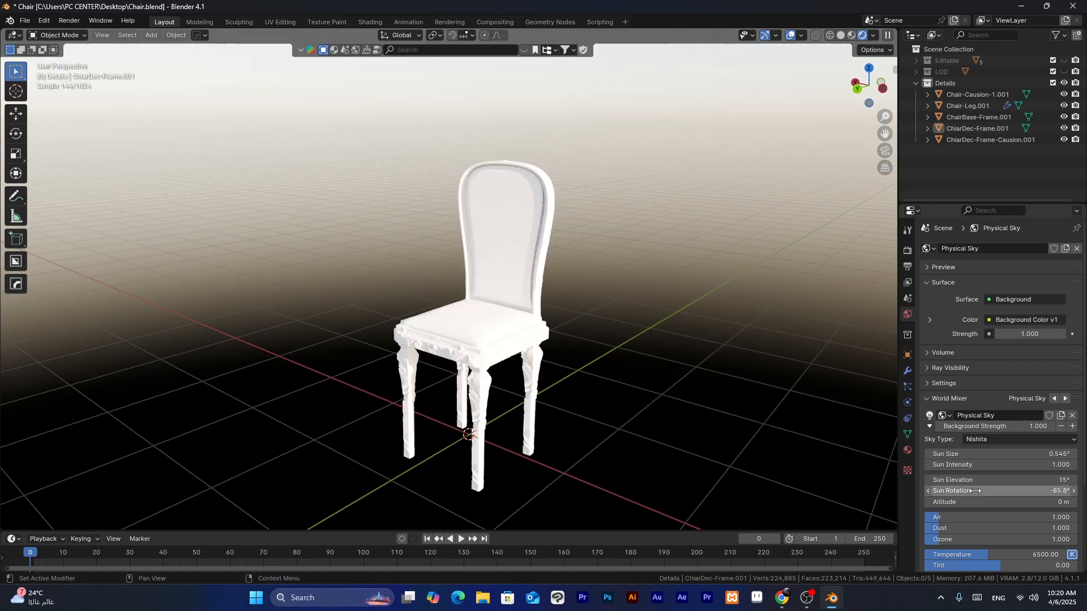
drag(979, 480, 1024, 480)
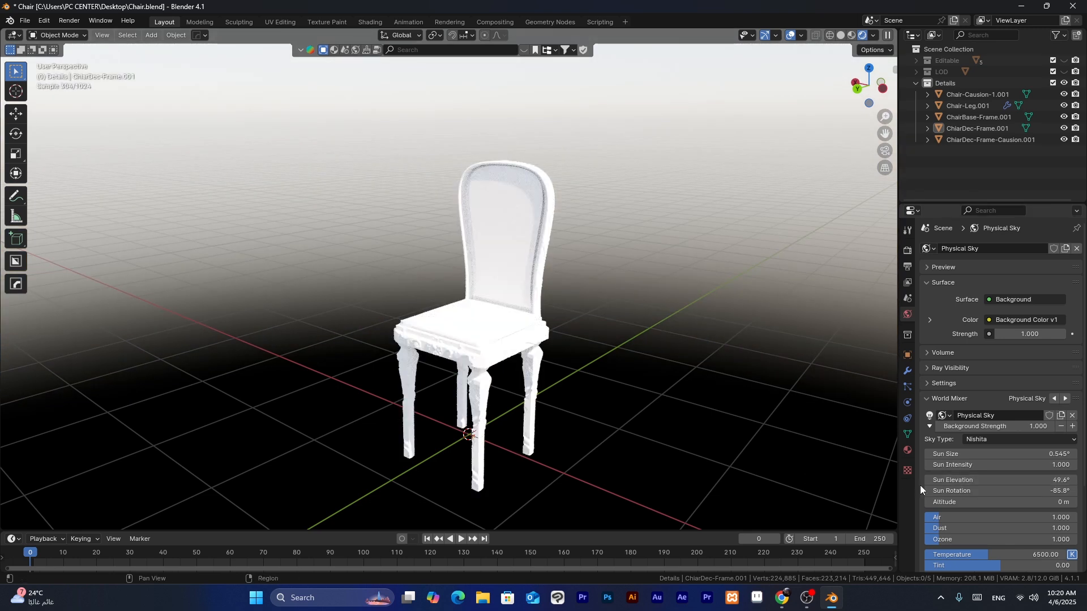
drag(939, 518, 925, 517)
drag(940, 529, 931, 529)
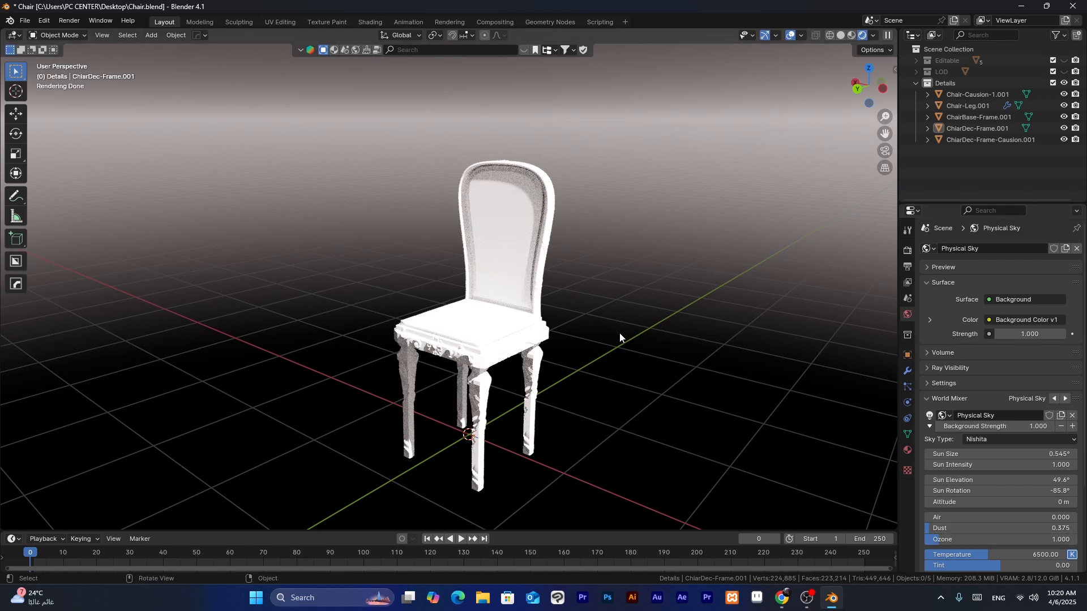
key(ctrl+s)
shift+middle_drag(620, 334, 619, 327)
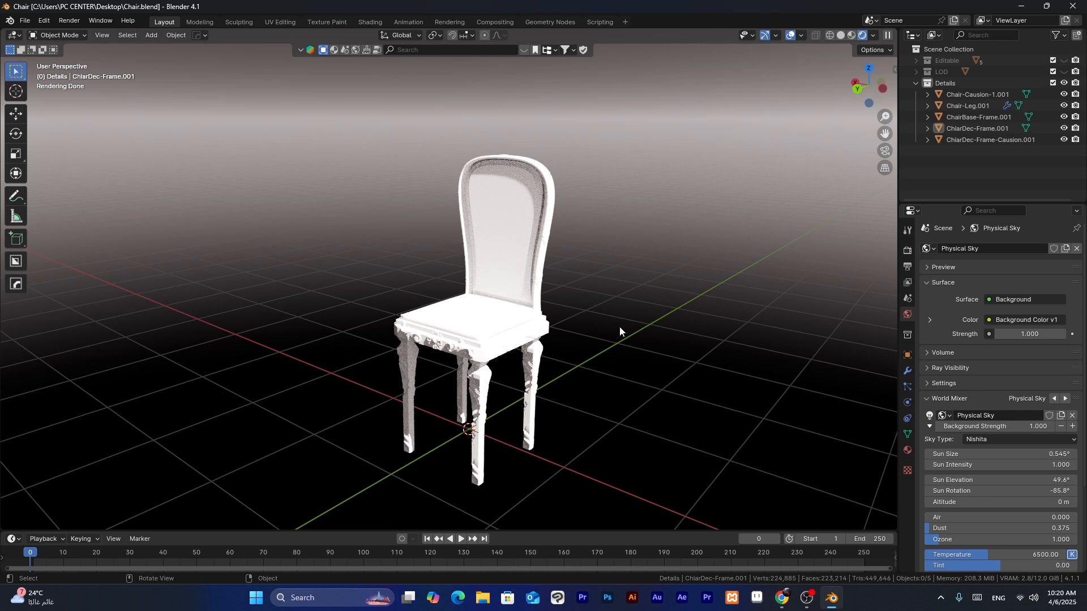
click(531, 361)
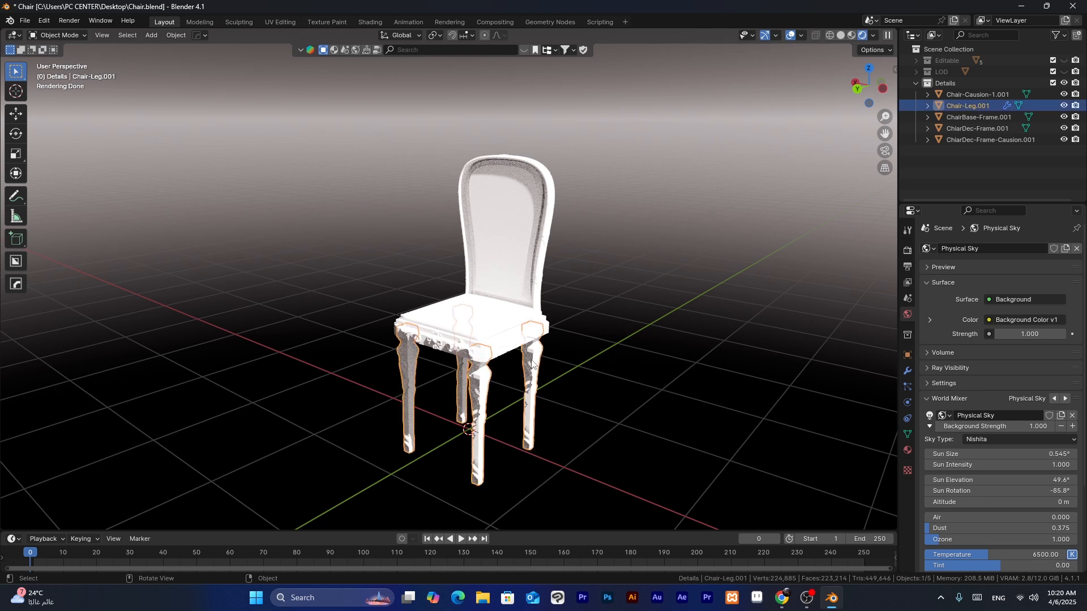
click(512, 339)
click(477, 303)
click(496, 243)
click(700, 249)
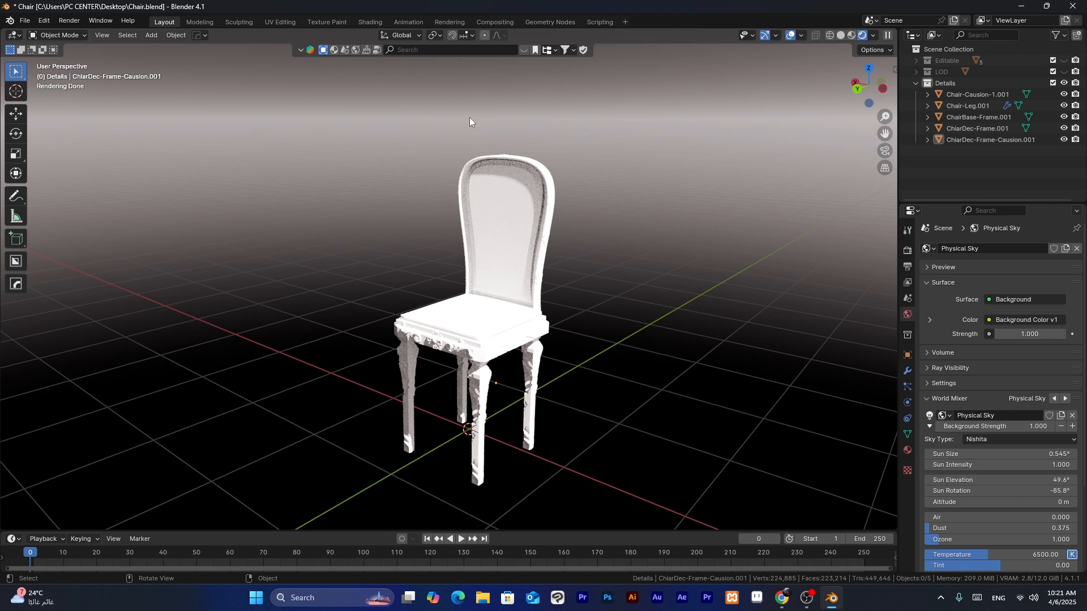
- Search the online material library for "Wood"
click(333, 51)
click(435, 50)
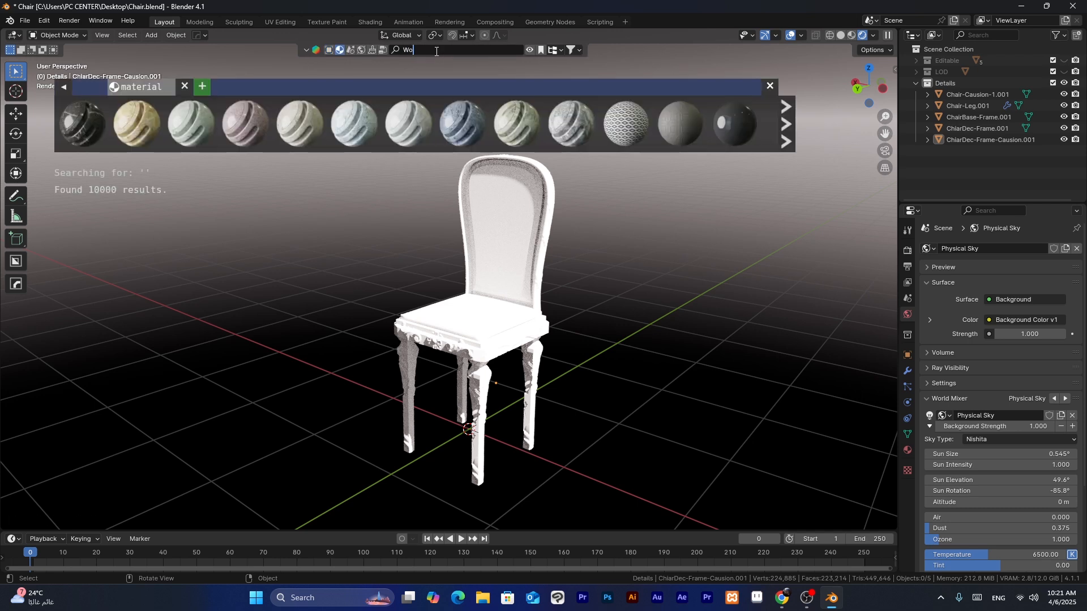
text(Wood)
key(Return)
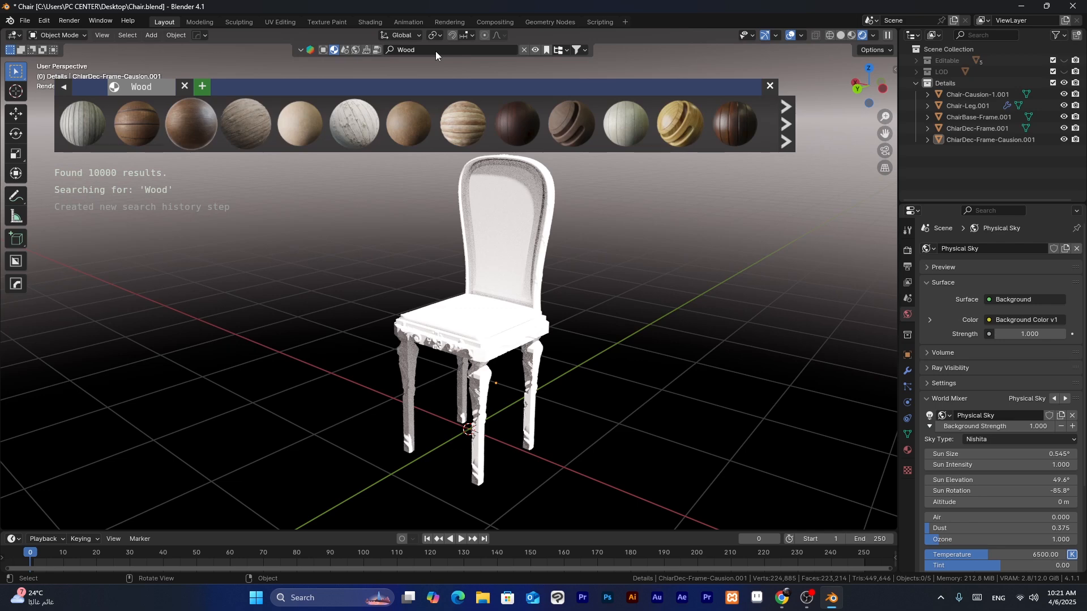
- Apply the plain light-brown Wood material from the library results to the chair legs
mouse_move(407, 119)
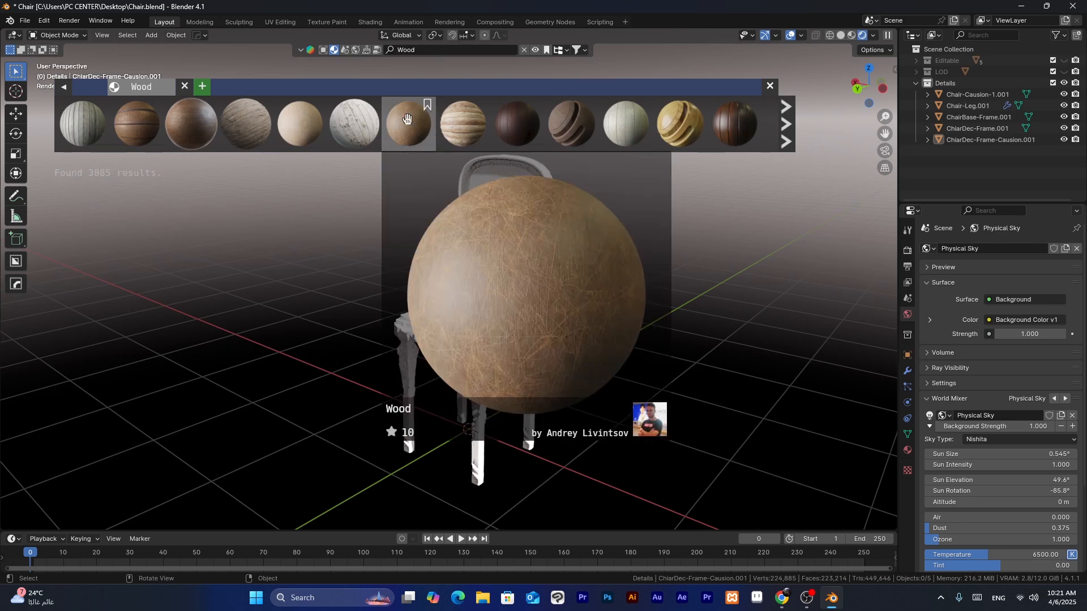
click(484, 382)
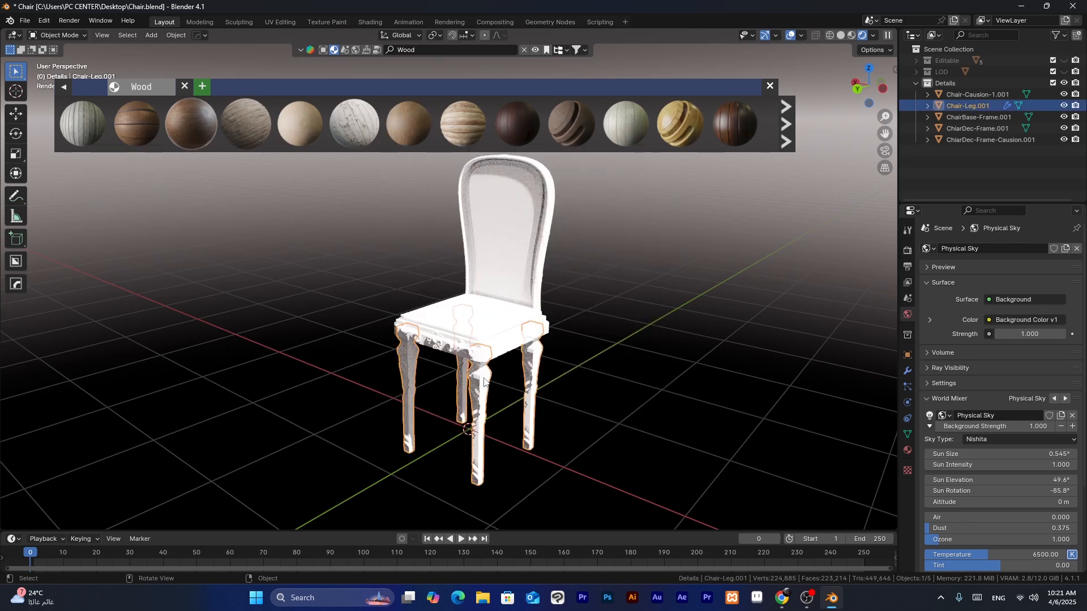
drag(408, 122, 460, 350)
mouse_move(415, 115)
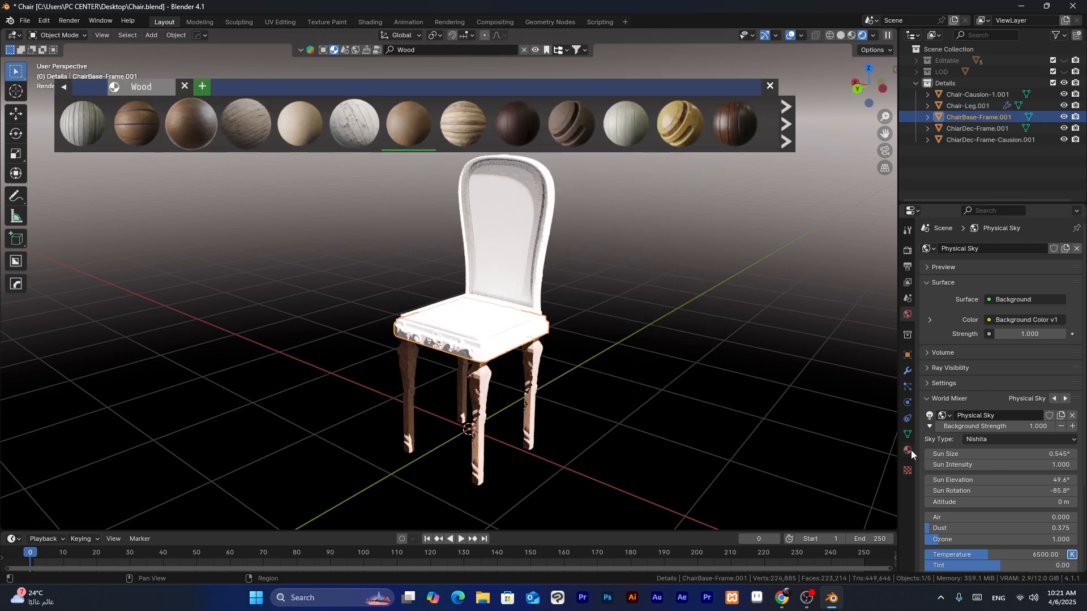
- Assign the existing Wood material to the seat's base frame and to the backrest frame
click(908, 450)
click(931, 297)
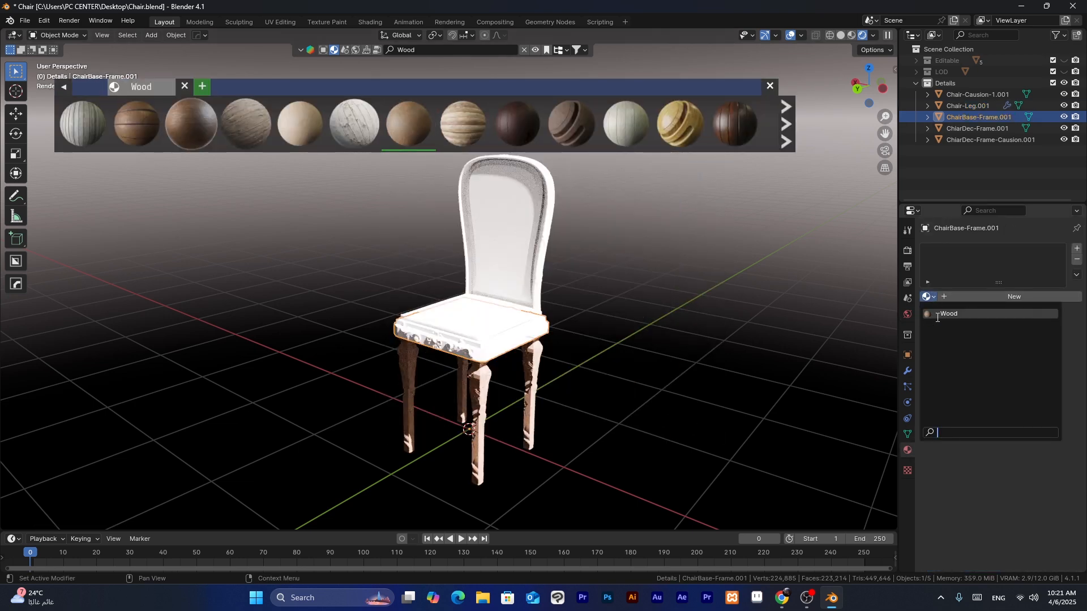
click(936, 317)
click(547, 237)
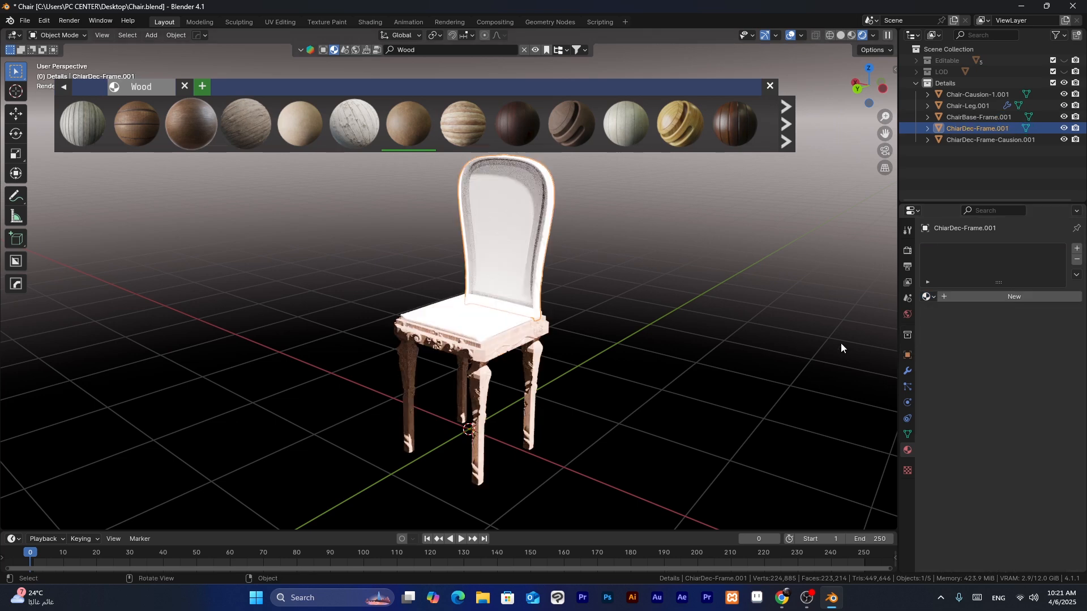
click(927, 298)
click(935, 315)
click(668, 243)
- Search the online material library for "Green Fabric"
click(454, 50)
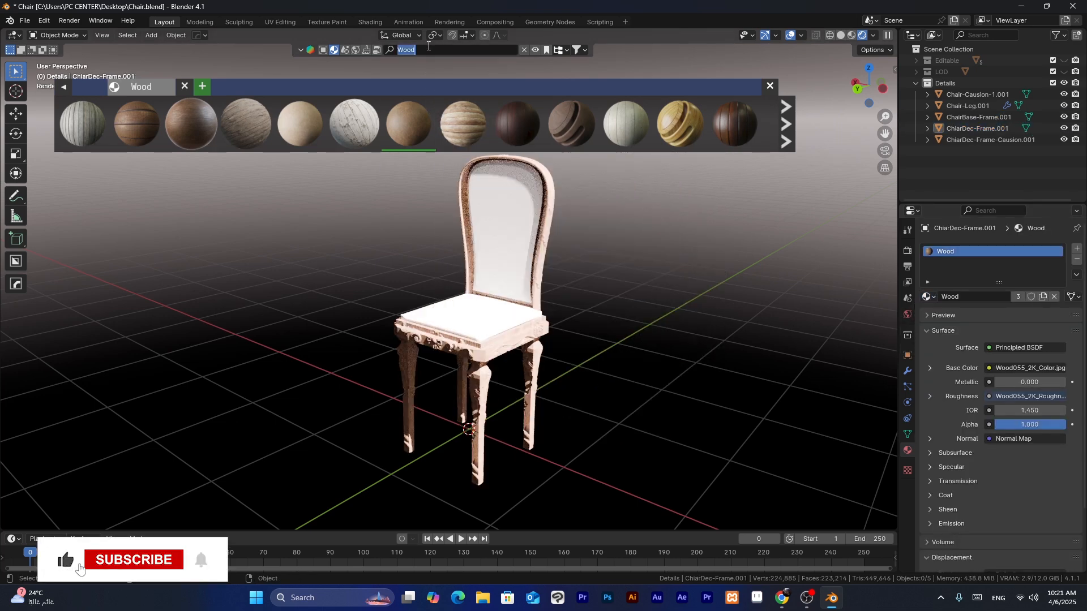
text(Green F)
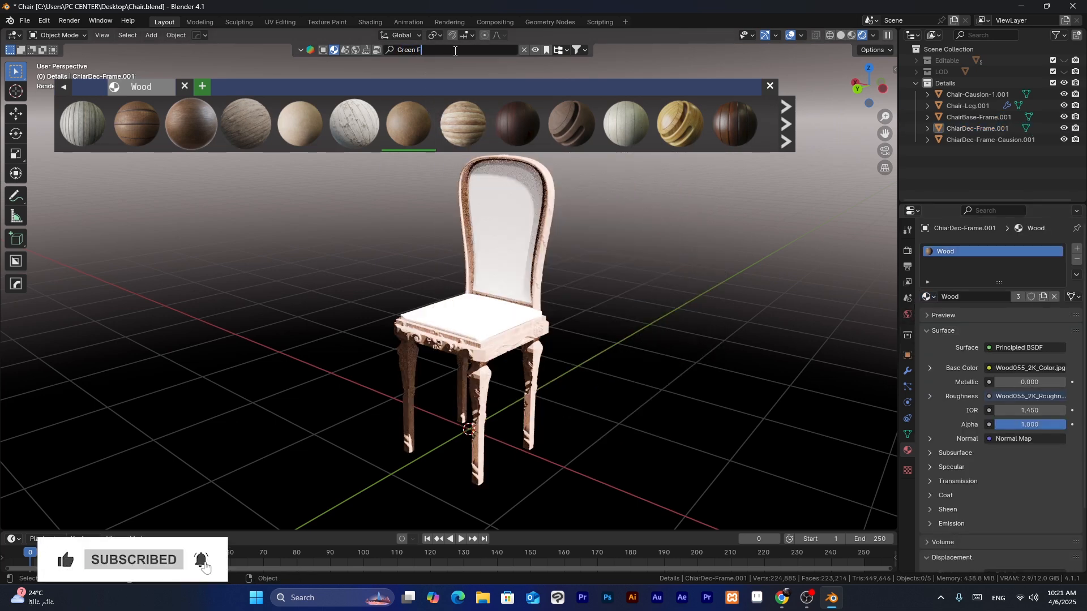
text(abric)
key(Return)
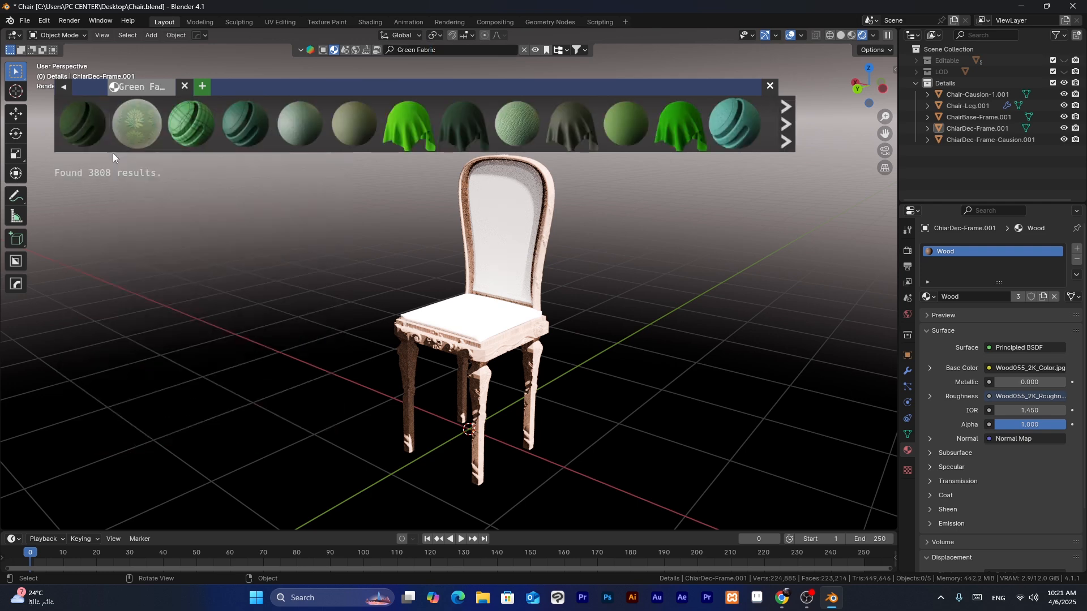
- Apply the dark Green fabric material to the seat and backrest cushions, and save the file
drag(83, 123, 524, 340)
click(934, 295)
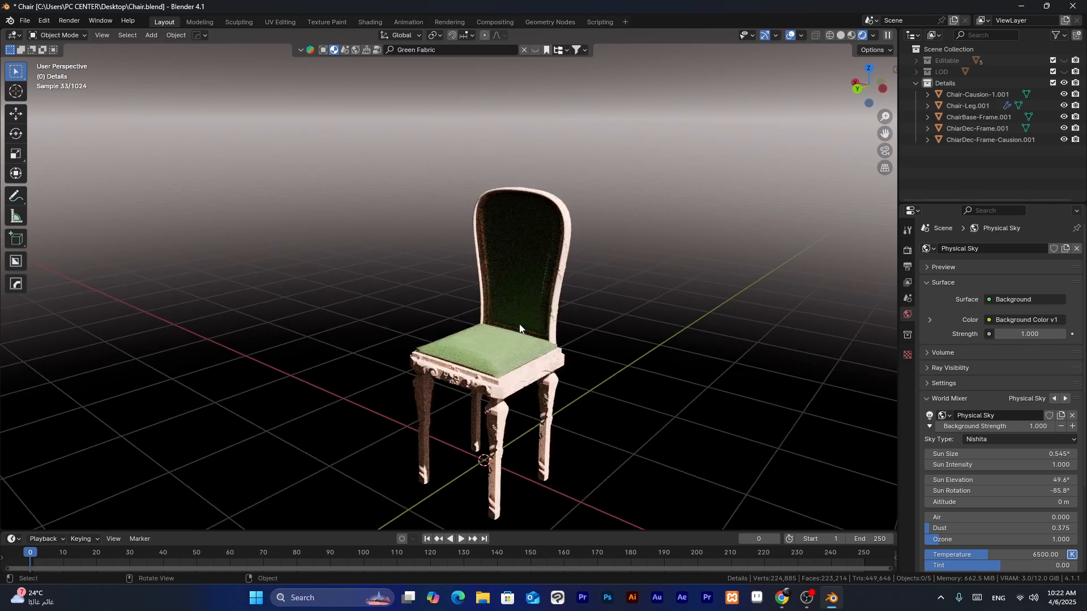
middle_drag(500, 333, 532, 334)
key(ctrl+s)
- Split the 3D viewport vertically and turn the new left area into a UV Editor
right_click(898, 214)
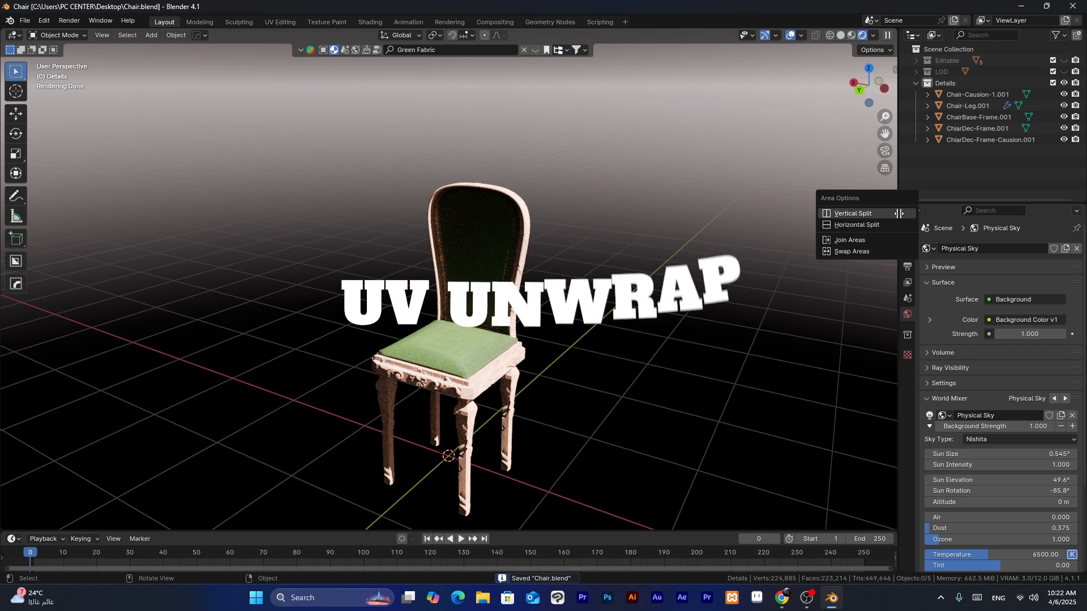
click(852, 213)
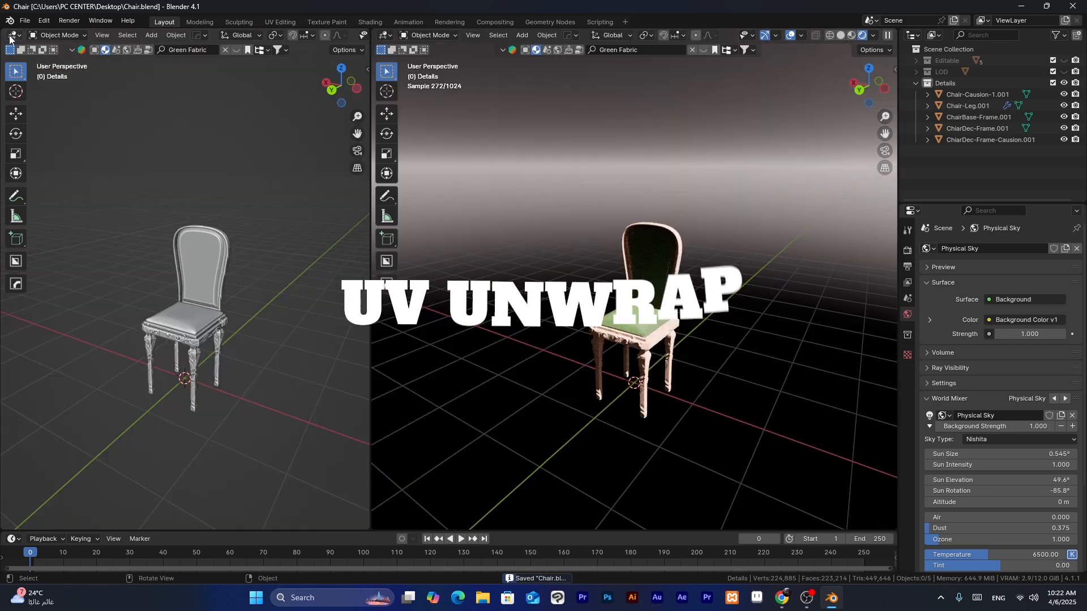
click(10, 38)
click(34, 113)
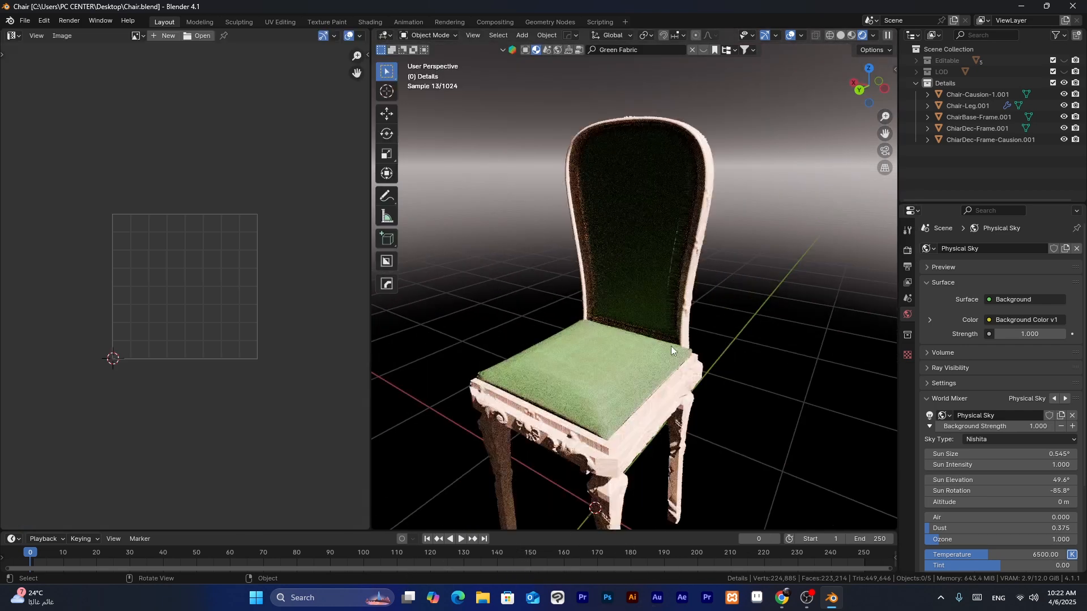
- Select the backrest cushion, switch the viewport to Material Preview and inspect the fabric texture along the cushion's edge
scroll(704, 335, up, 2)
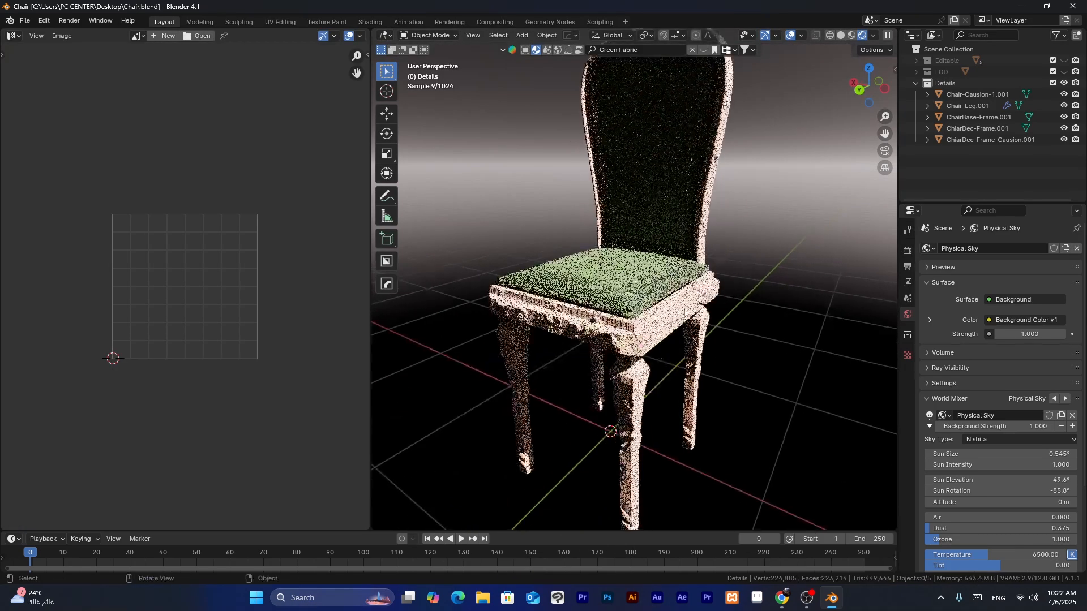
click(644, 195)
shift+middle_drag(668, 209, 667, 334)
scroll(667, 334, up, 4)
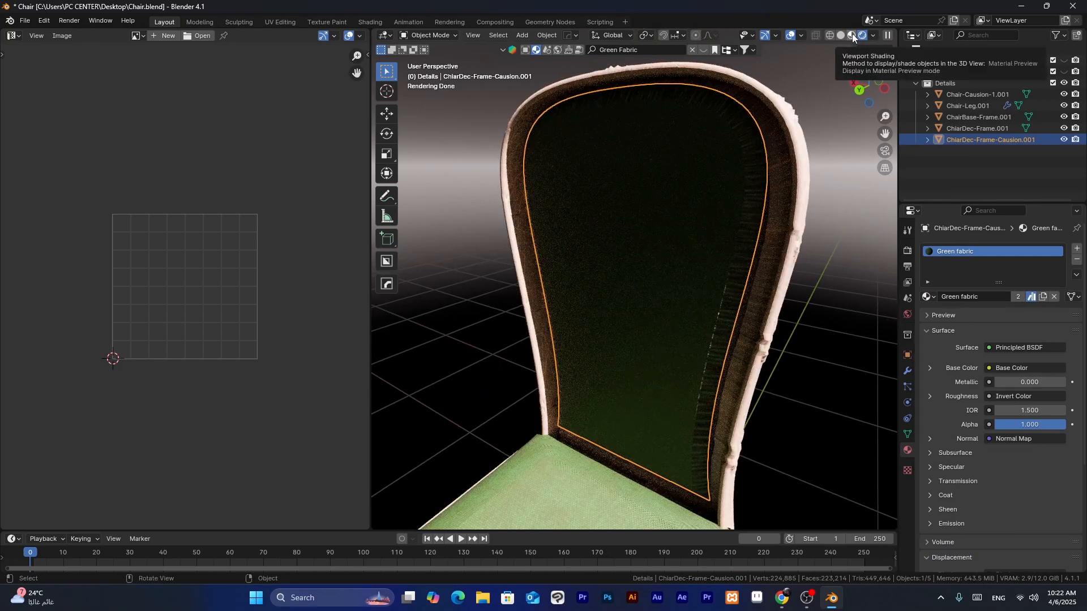
click(851, 33)
mouse_move(793, 204)
middle_down()
mouse_move(782, 229)
mouse_move(708, 213)
mouse_move(768, 226)
mouse_move(796, 174)
middle_up()
scroll(709, 213, down, 2)
scroll(719, 203, up, 5)
scroll(745, 196, down, 4)
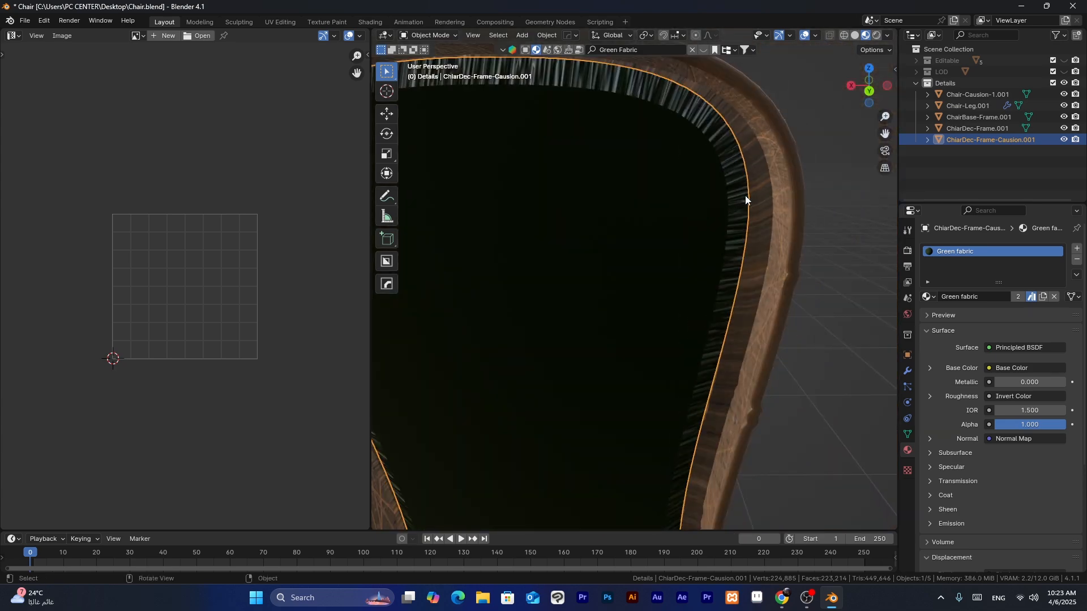
scroll(745, 196, down, 5)
shift+middle_drag(724, 212, 725, 193)
- Enter Edit Mode on the backrest cushion and select its entire mesh
key(Tab)
click(727, 192)
scroll(673, 202, down, 1)
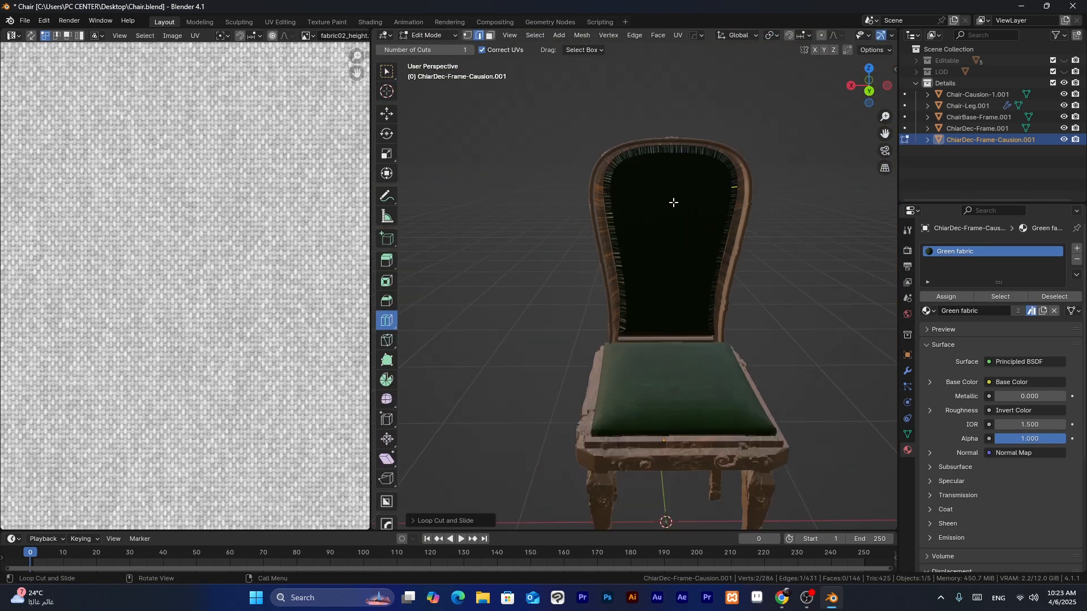
scroll(673, 203, down, 2)
scroll(233, 181, down, 8)
key(a)
scroll(264, 113, up, 5)
scroll(264, 113, down, 2)
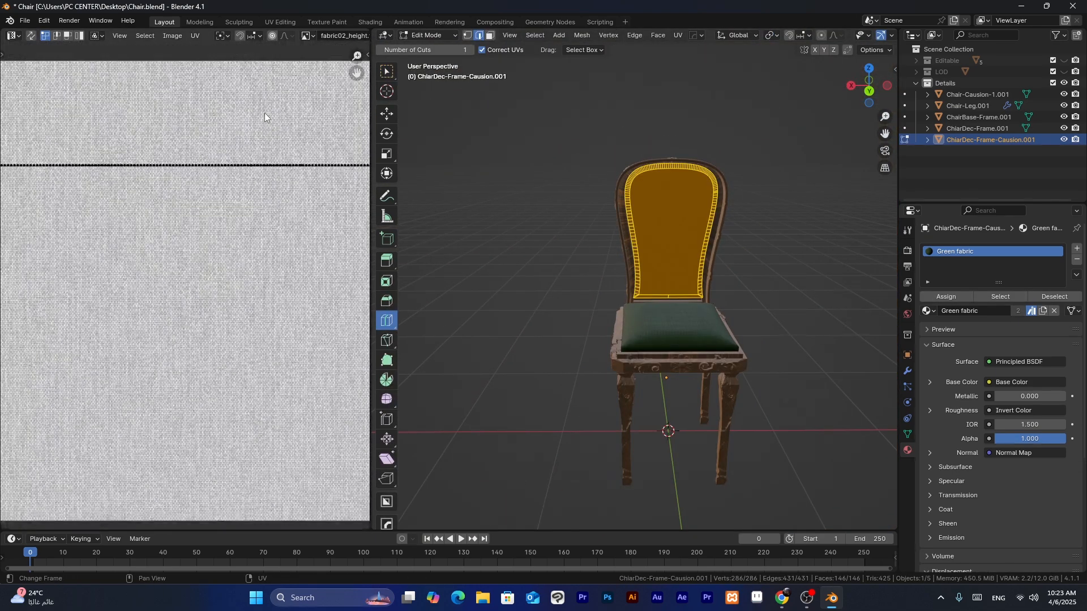
scroll(264, 113, down, 1)
key(KP_Decimal)
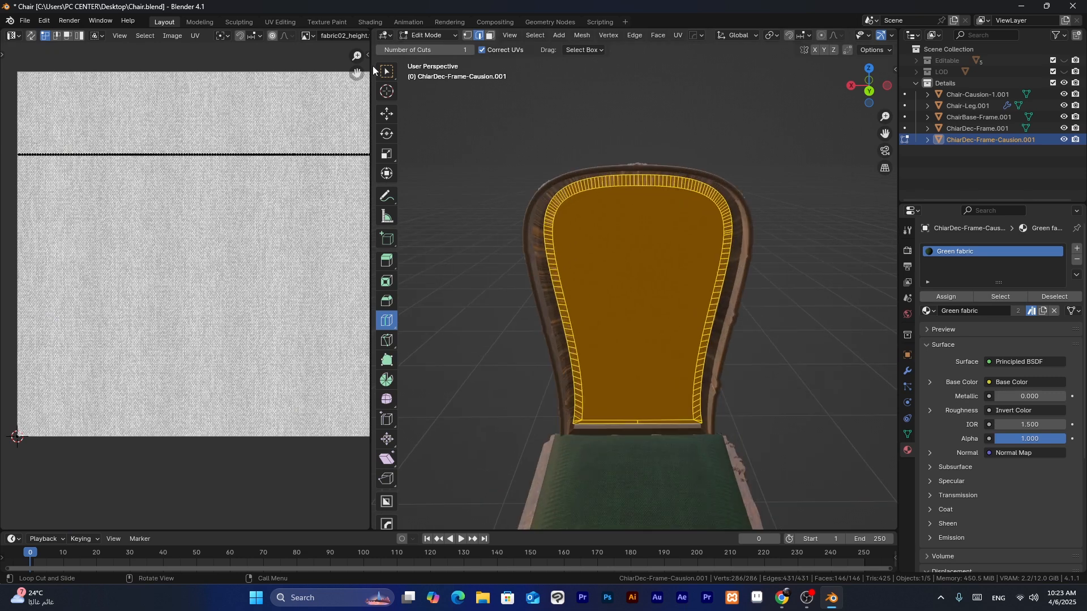
- Smart UV Project the backrest cushion's selected mesh with an island margin of 0.1, using vertex selection
click(386, 70)
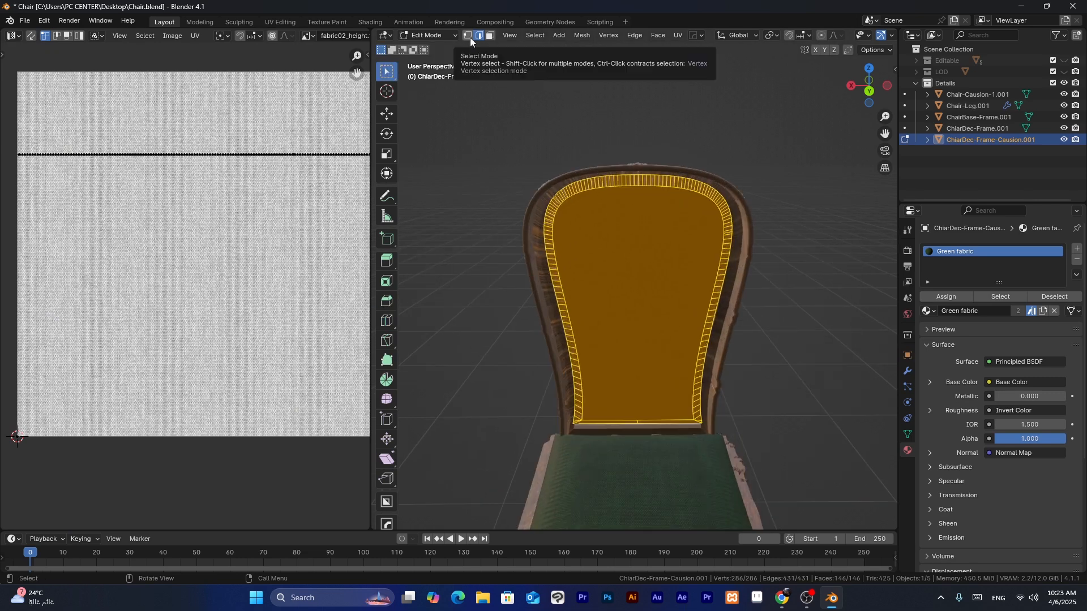
click(470, 37)
scroll(273, 189, down, 1)
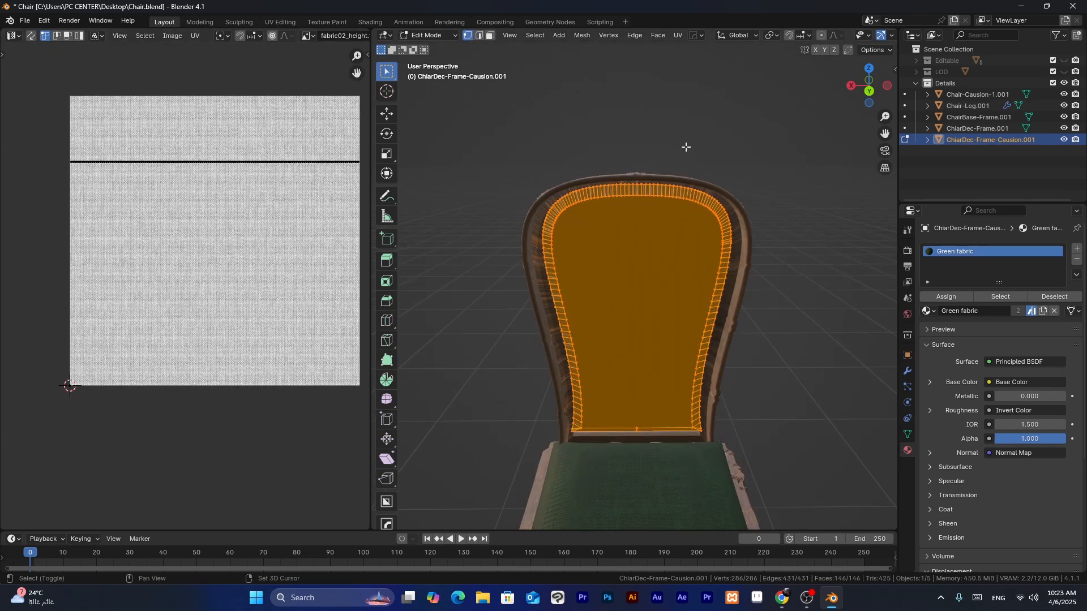
click(680, 37)
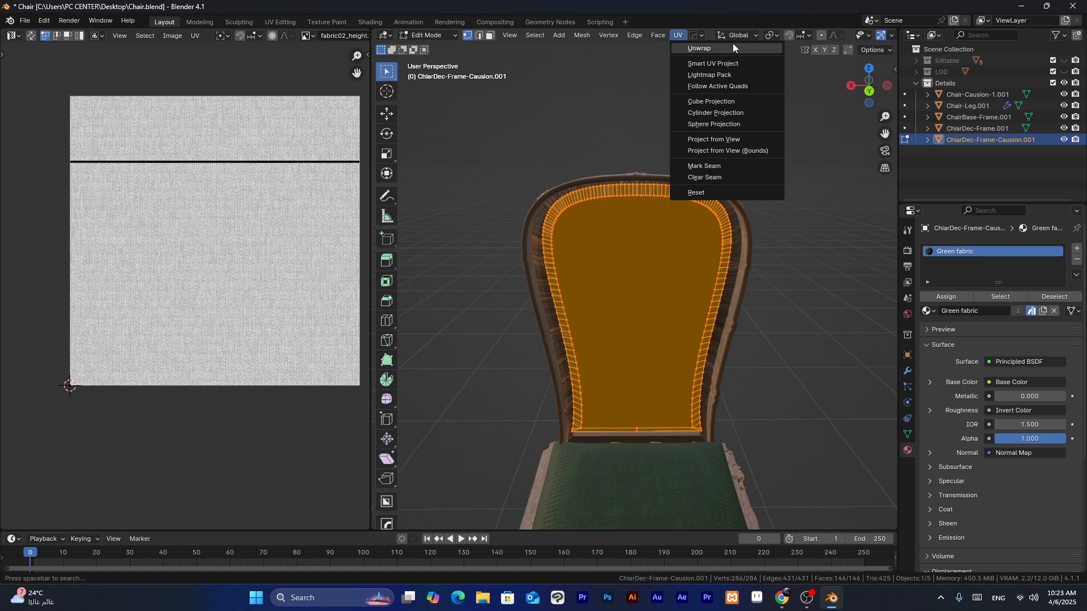
click(742, 63)
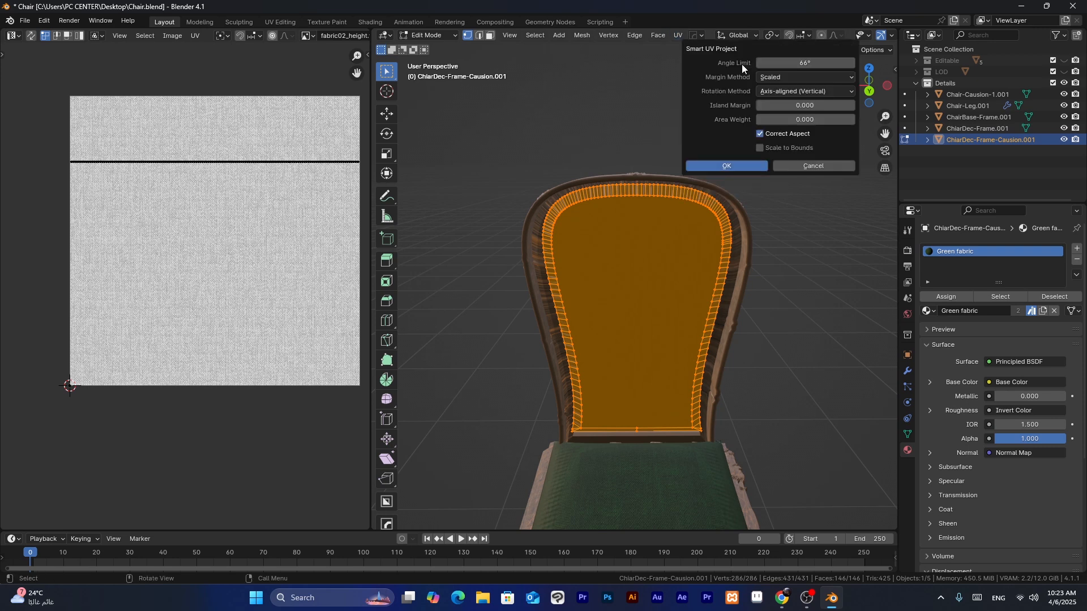
click(809, 105)
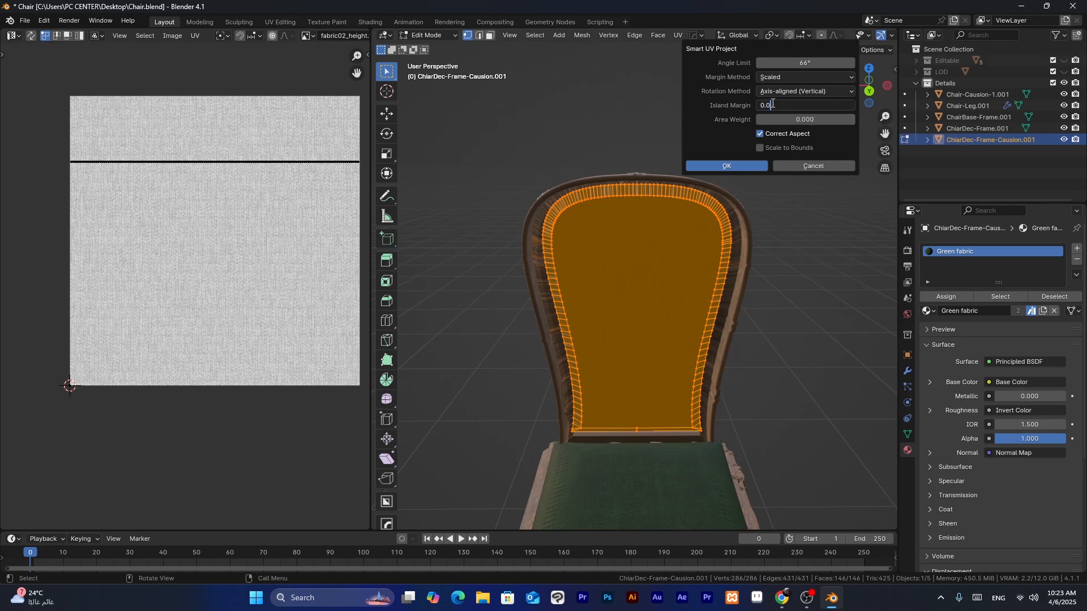
click(725, 166)
- Move the backrest cushion's whole UV island about 0.15 along X to centre it on the texture, and deselect it
middle_drag(284, 225, 267, 228)
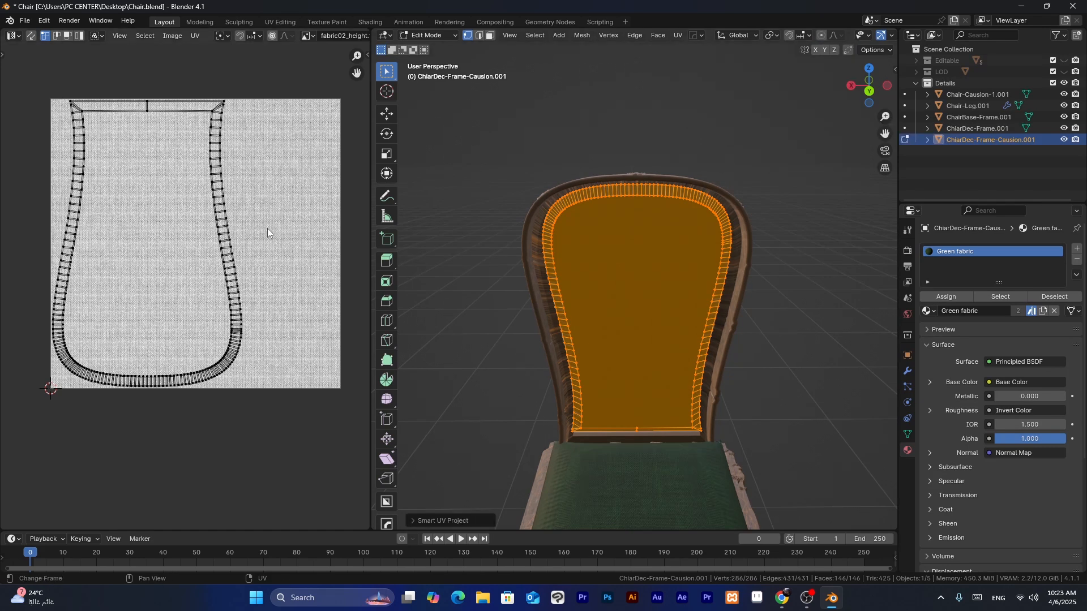
key(a)
key(g)
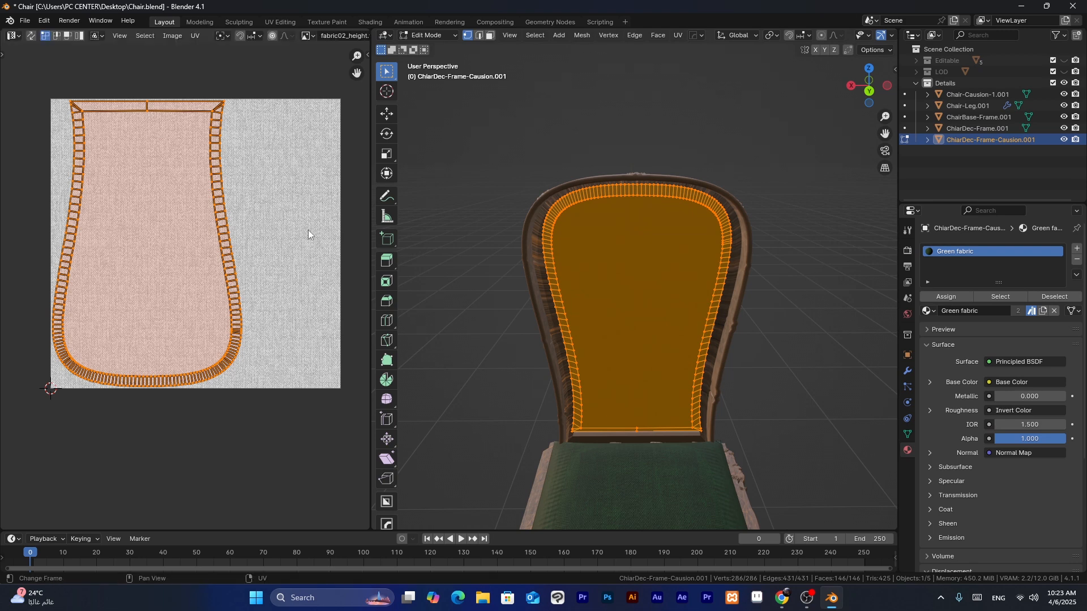
key(x)
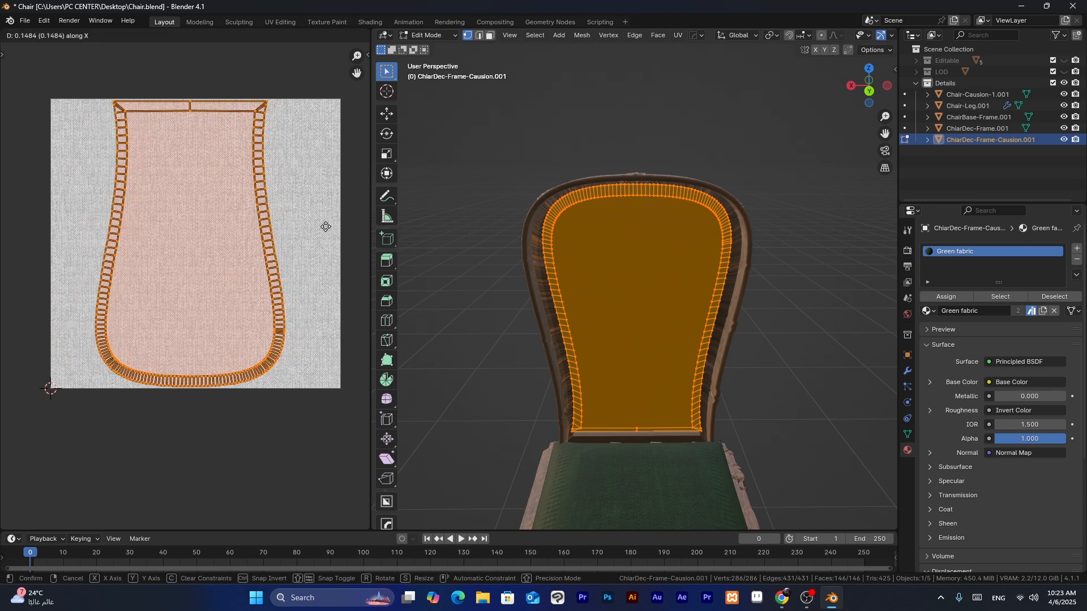
click(327, 231)
click(327, 231)
- Return the backrest cushion to Object Mode, deselect it and check its fabric texture up close
scroll(647, 327, up, 3)
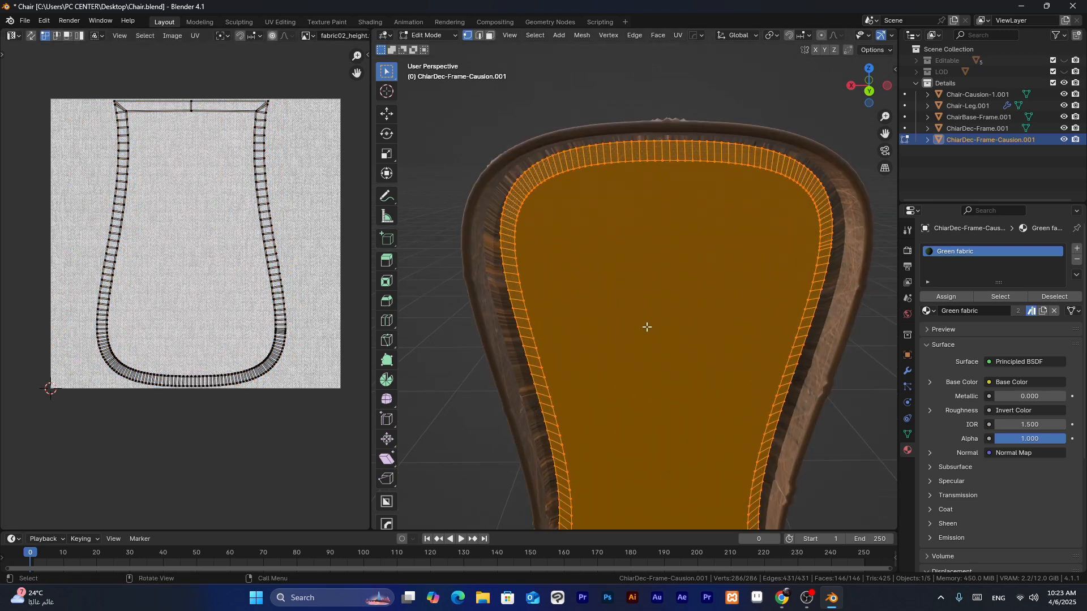
scroll(646, 326, down, 6)
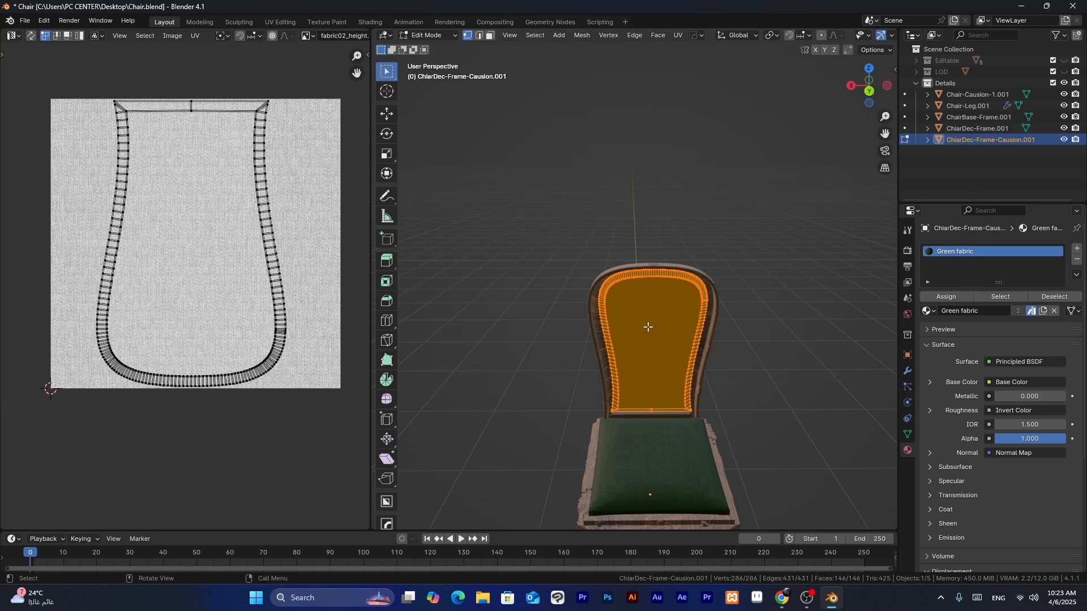
key(ctrl+Tab)
click(554, 327)
key(alt+a)
scroll(647, 327, up, 7)
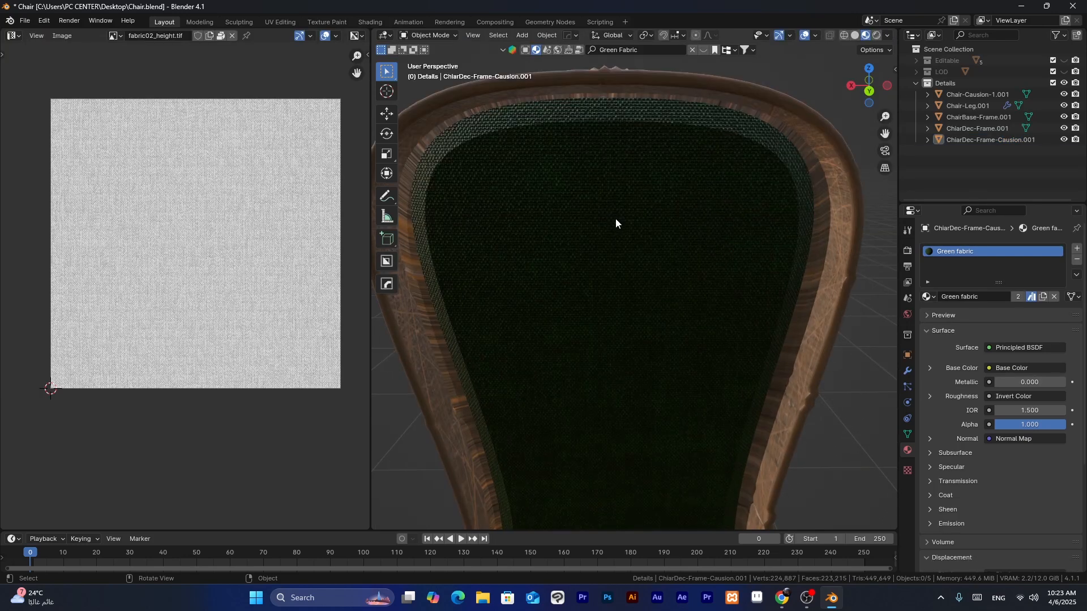
middle_drag(615, 218, 643, 208)
scroll(709, 190, down, 2)
scroll(710, 192, down, 1)
- Smart UV Project the entire backrest frame mesh with an island margin of 0.1, and return to Object Mode
click(495, 222)
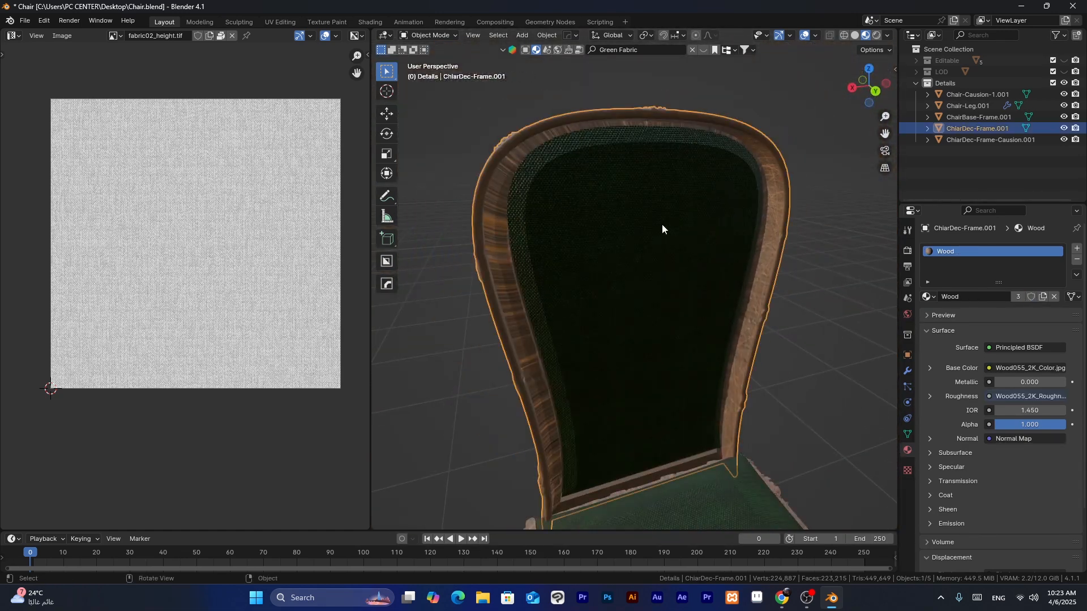
key(ctrl+Tab)
click(716, 229)
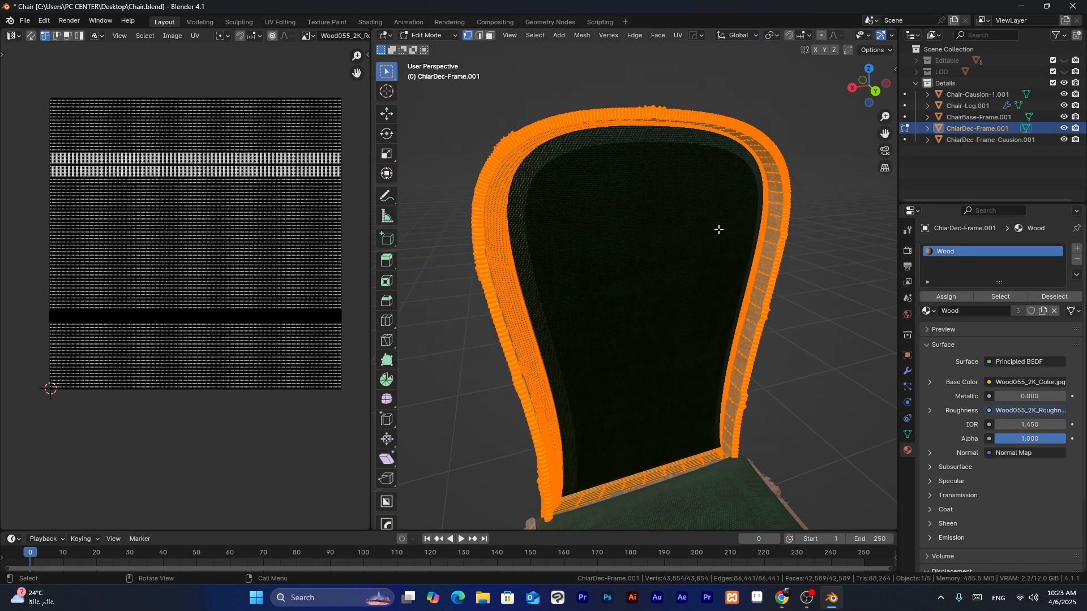
middle_drag(690, 280, 725, 195)
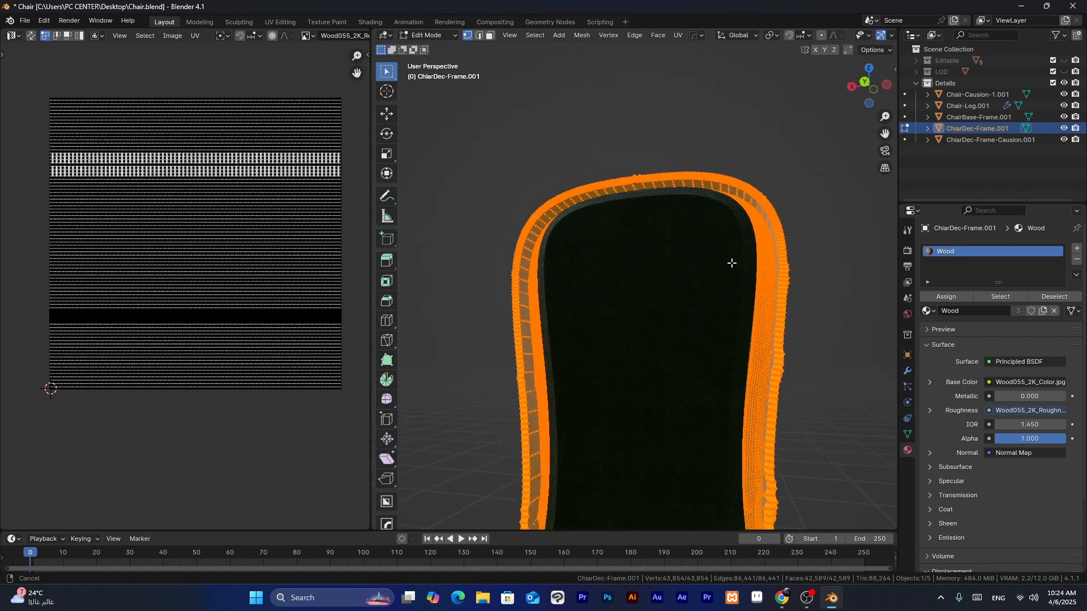
click(674, 38)
click(709, 63)
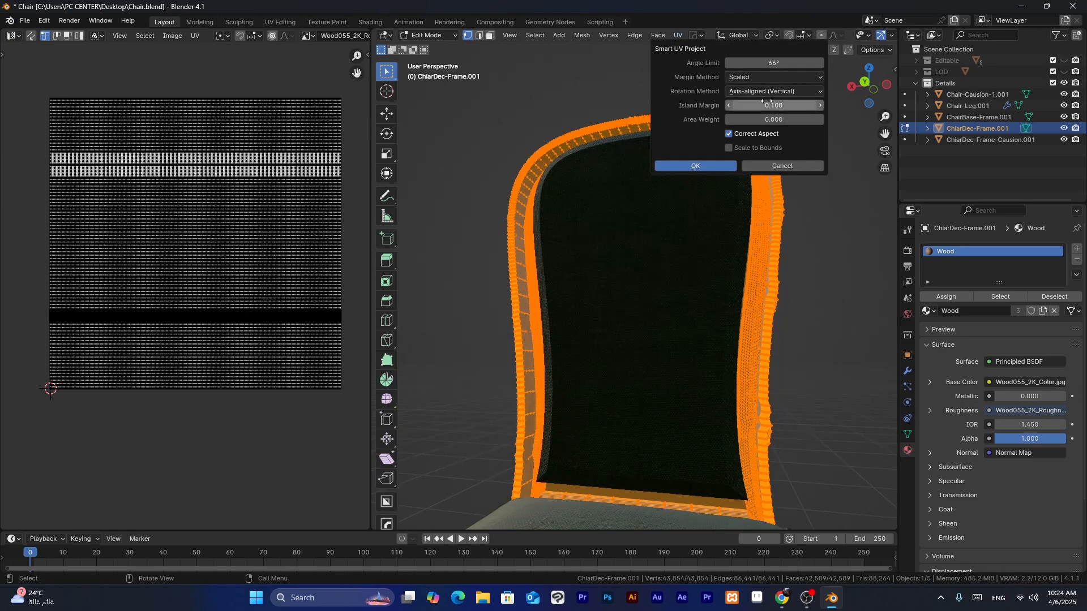
click(708, 165)
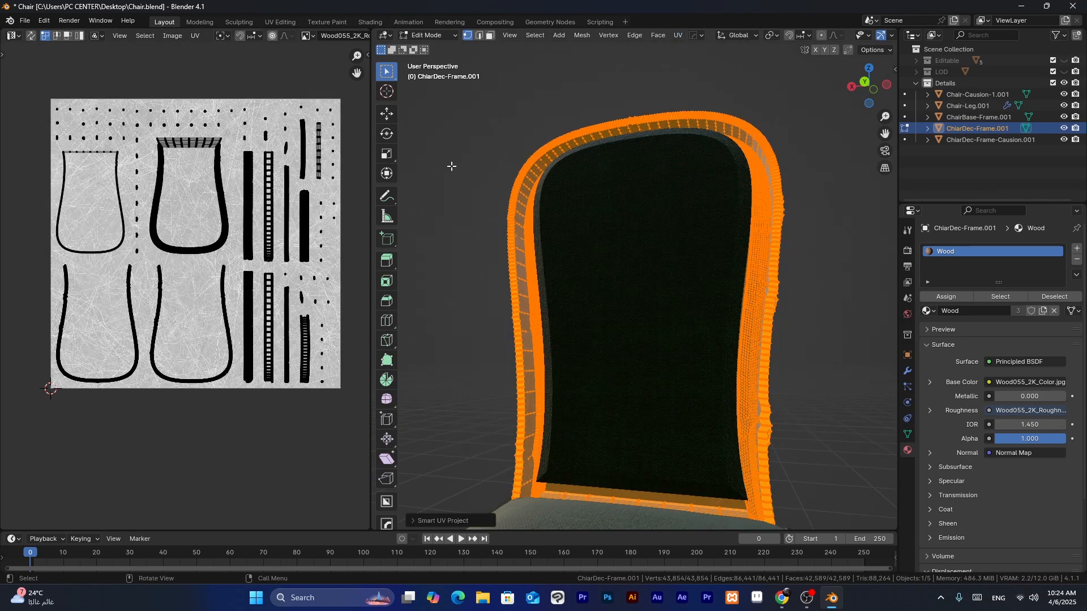
middle_drag(451, 165, 466, 194)
click(461, 196)
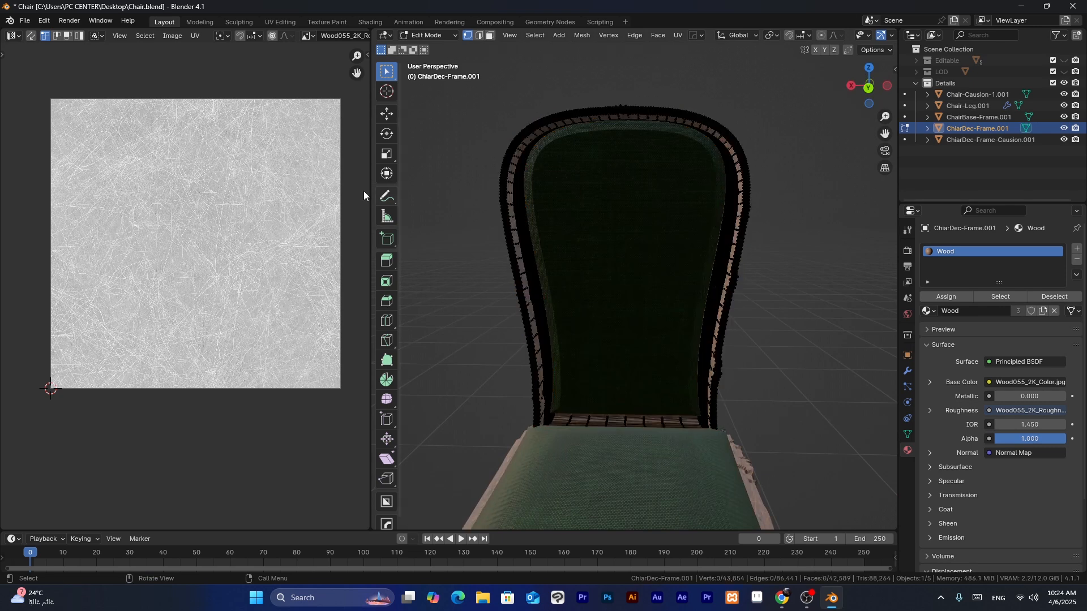
key(ctrl+Tab)
click(776, 160)
- Inspect the wood texture along the backrest frame's inner and outer edges from several angles
middle_drag(776, 158, 774, 174)
scroll(679, 256, up, 6)
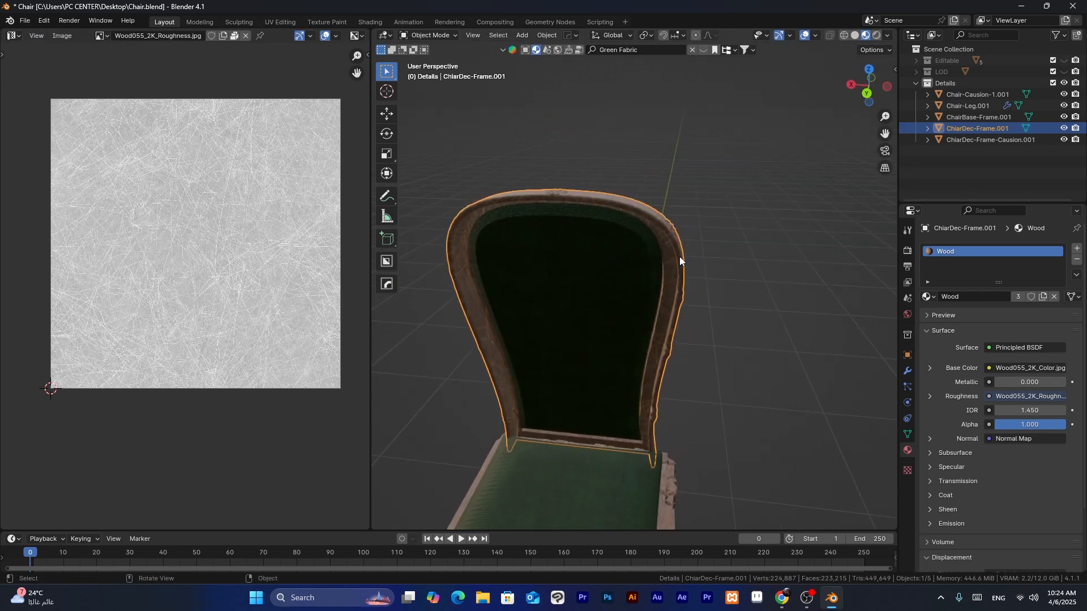
middle_drag(674, 232, 760, 199)
scroll(760, 198, down, 6)
shift+middle_drag(645, 237, 682, 175)
scroll(583, 246, up, 4)
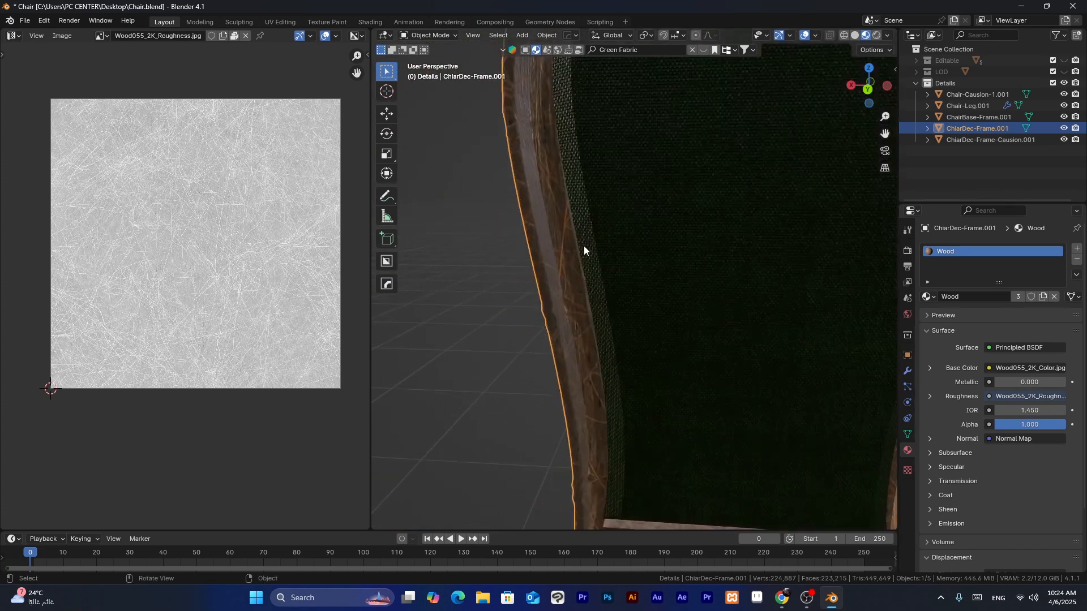
middle_drag(583, 246, 636, 247)
scroll(636, 247, down, 8)
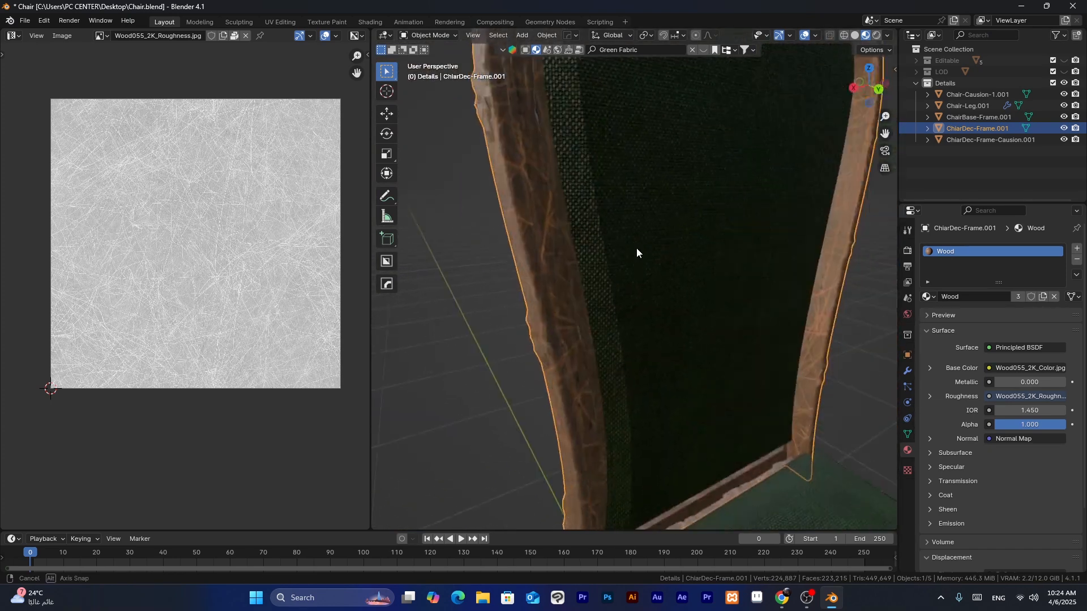
click(645, 245)
click(781, 238)
middle_drag(781, 237, 677, 232)
scroll(655, 221, up, 5)
scroll(609, 169, up, 5)
middle_drag(610, 168, 699, 68)
scroll(657, 203, down, 8)
- Smart UV Project the entire seat base frame mesh with an island margin of 0.1, and return to Object Mode
click(664, 403)
middle_drag(594, 339, 634, 297)
scroll(635, 301, down, 5)
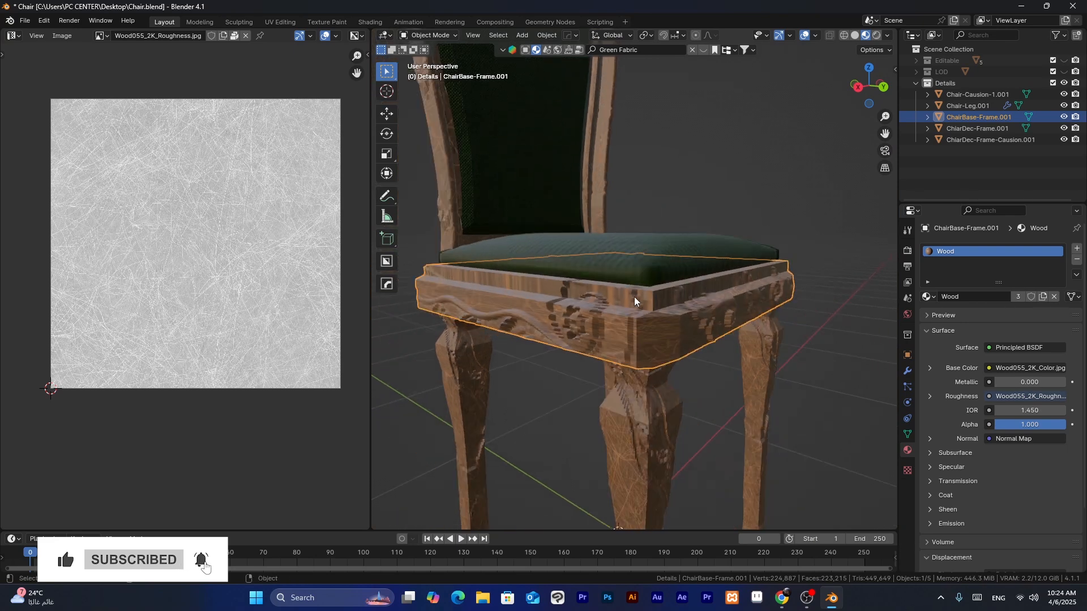
key(ctrl+Tab)
click(718, 296)
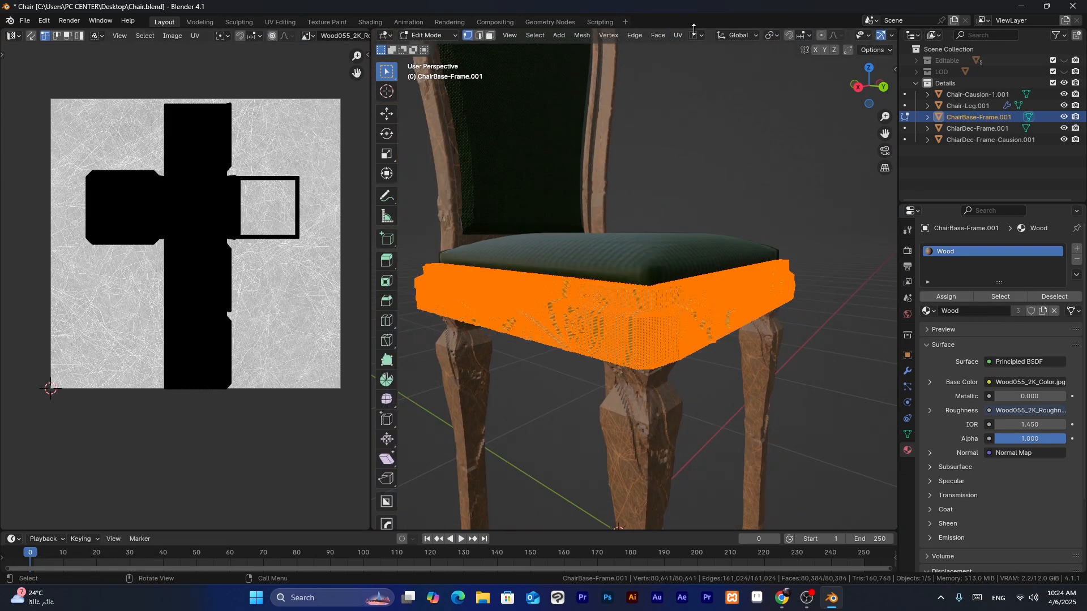
click(674, 35)
click(708, 64)
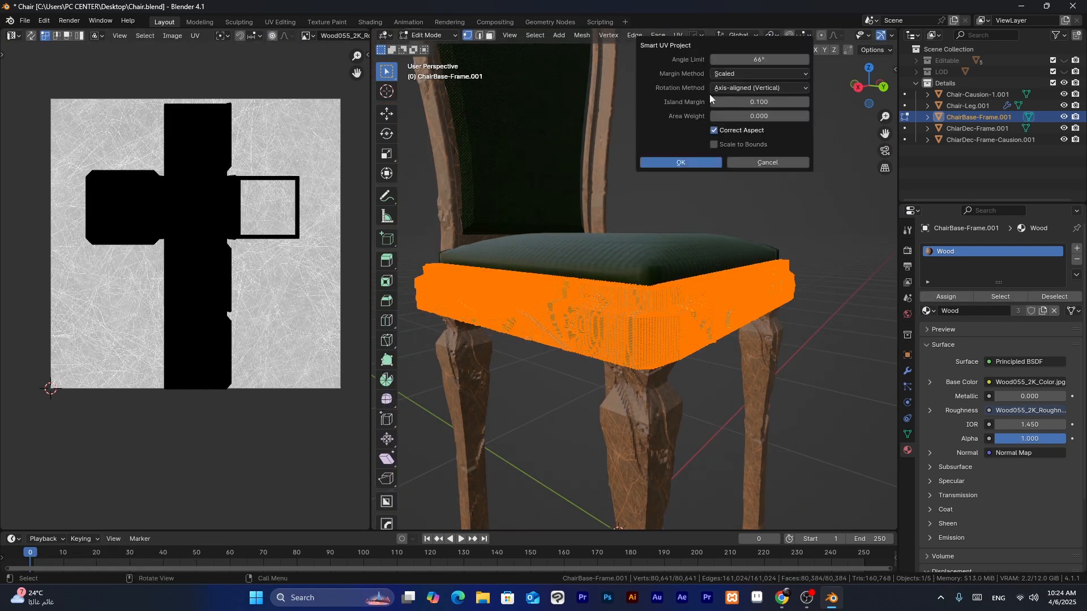
click(701, 162)
key(ctrl+Tab)
click(694, 184)
- Smart UV Project the chair leg mesh, return to Object Mode and deselect the legs
middle_drag(723, 274, 619, 233)
click(619, 232)
key(ctrl+Tab)
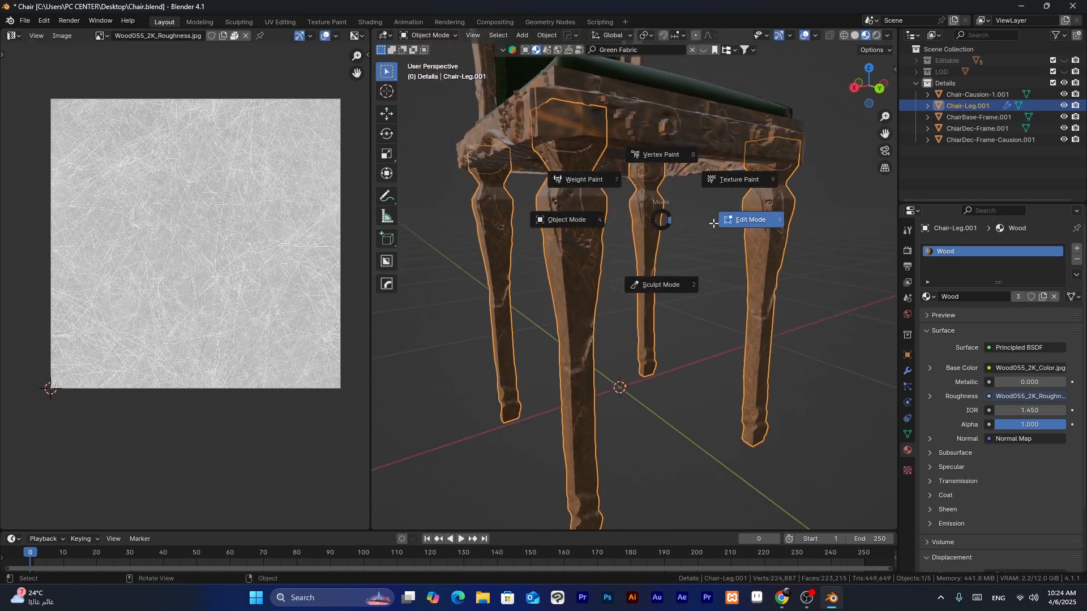
click(747, 219)
key(u)
click(715, 66)
key(Tab)
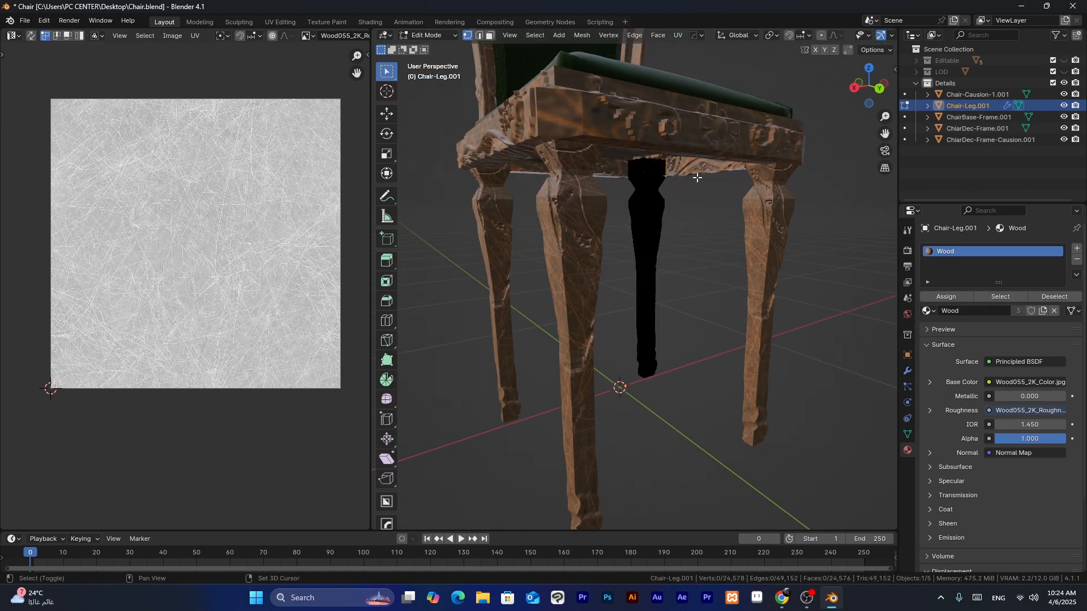
mouse_move(709, 204)
middle_down()
mouse_move(660, 260)
mouse_move(661, 240)
mouse_move(677, 308)
mouse_move(601, 306)
mouse_move(662, 270)
mouse_move(623, 276)
middle_up()
click(715, 176)
scroll(716, 175, down, 2)
- Switch the viewport to Rendered shading with the whole chair in view, and save the file
click(876, 35)
scroll(601, 306, down, 5)
key(ctrl+s)
scroll(624, 291, up, 3)
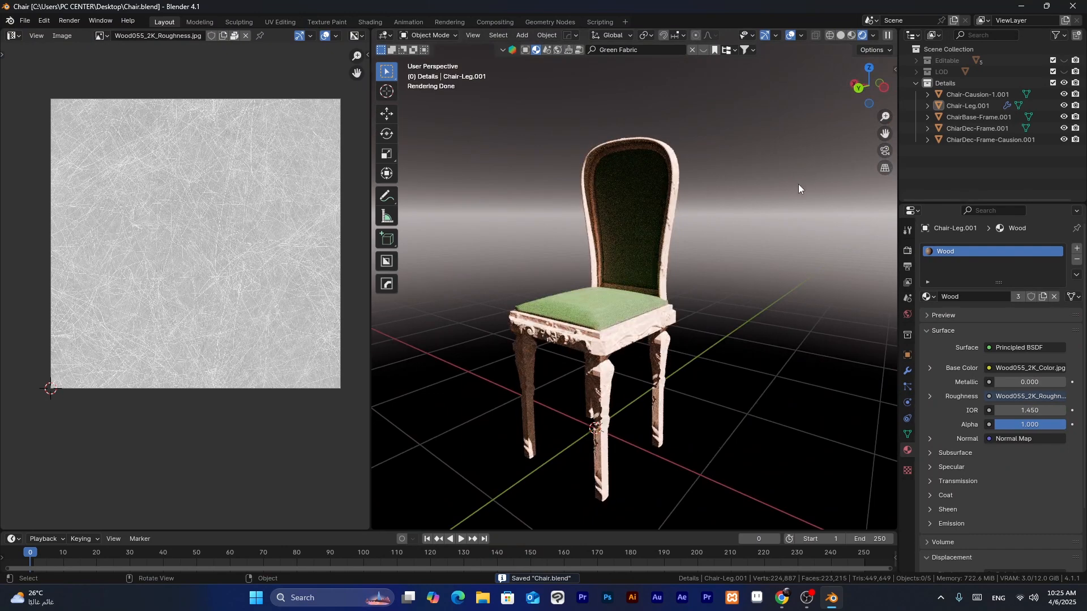
- Clear the Green Fabric text from the asset search
click(631, 52)
key(BackSpace)
key(Return)
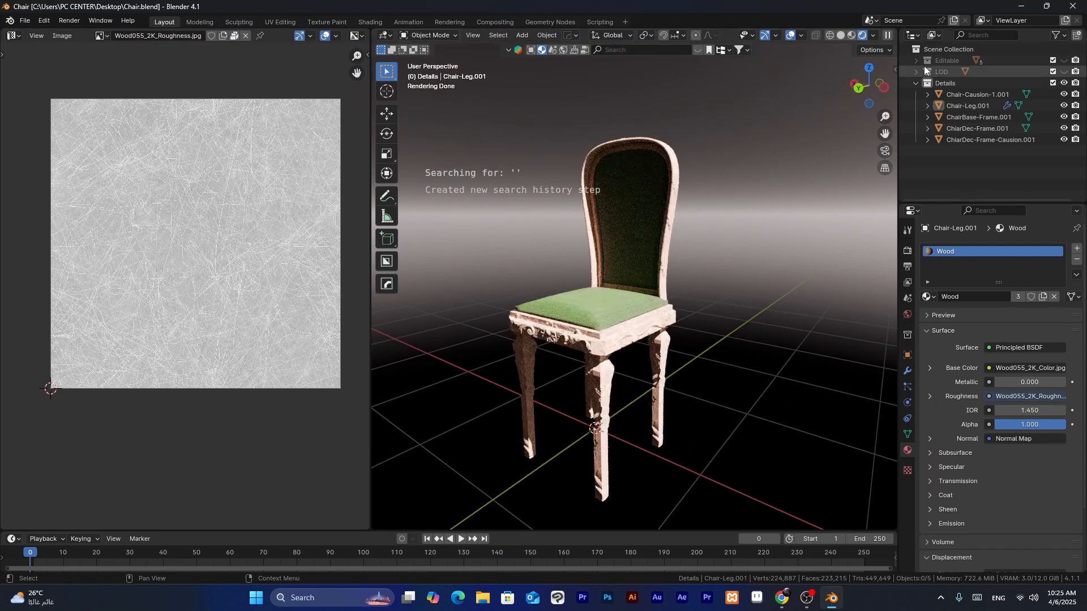
- Show the Blender File data in the Outliner, expand Materials and delete the first listed material, keeping Green fabric and Wood
click(934, 35)
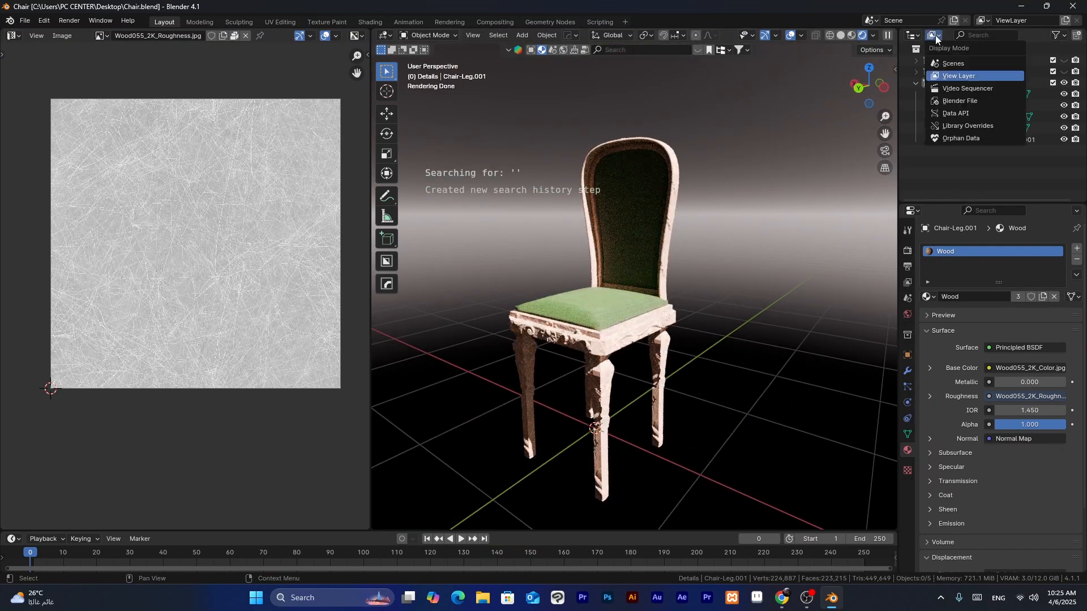
click(962, 104)
scroll(956, 133, down, 3)
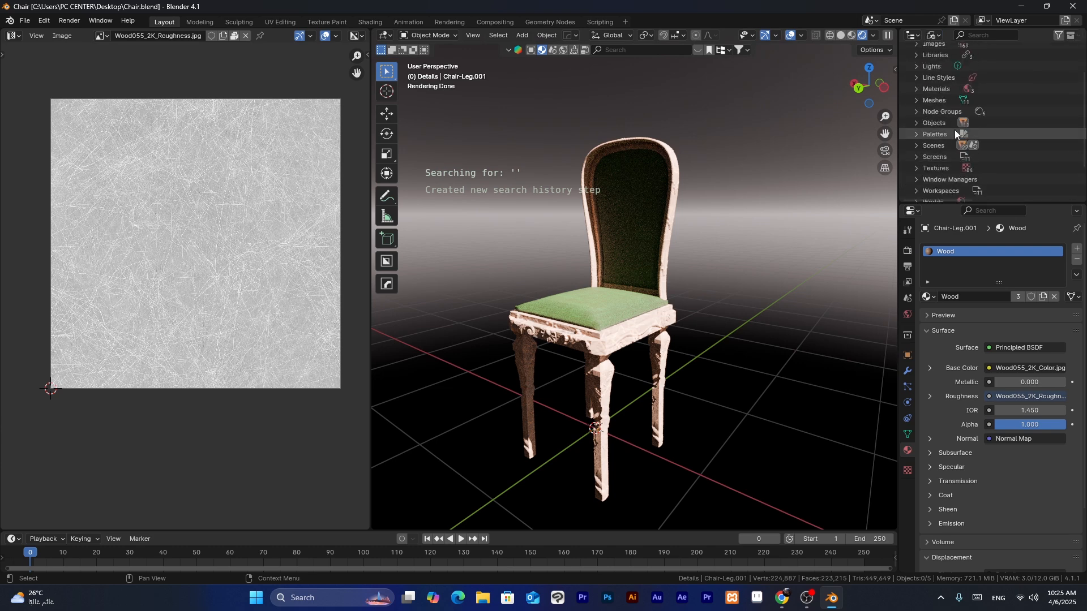
click(915, 89)
right_click(997, 101)
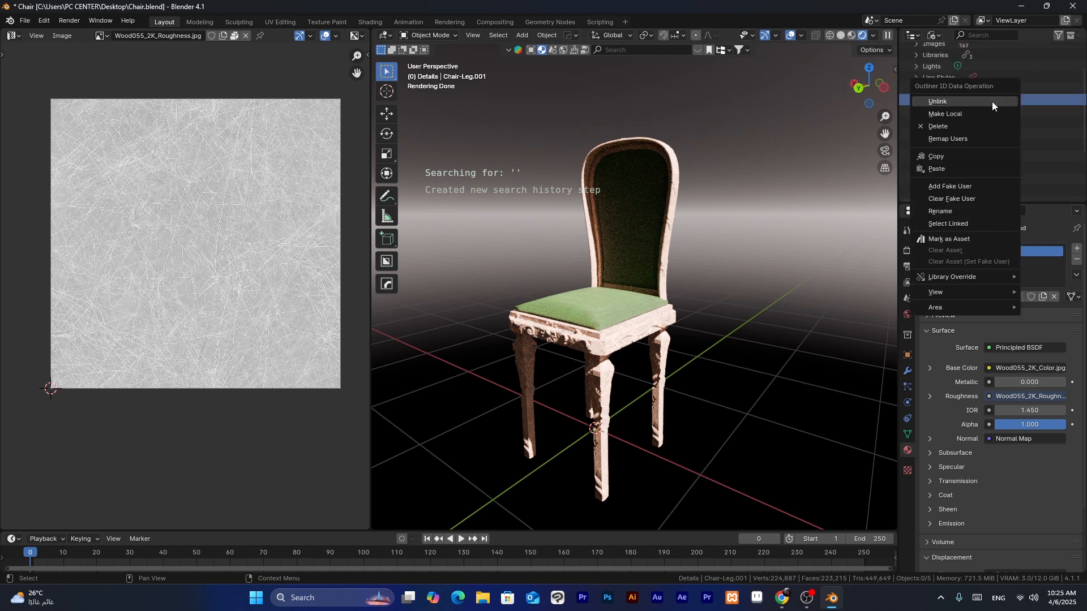
click(959, 122)
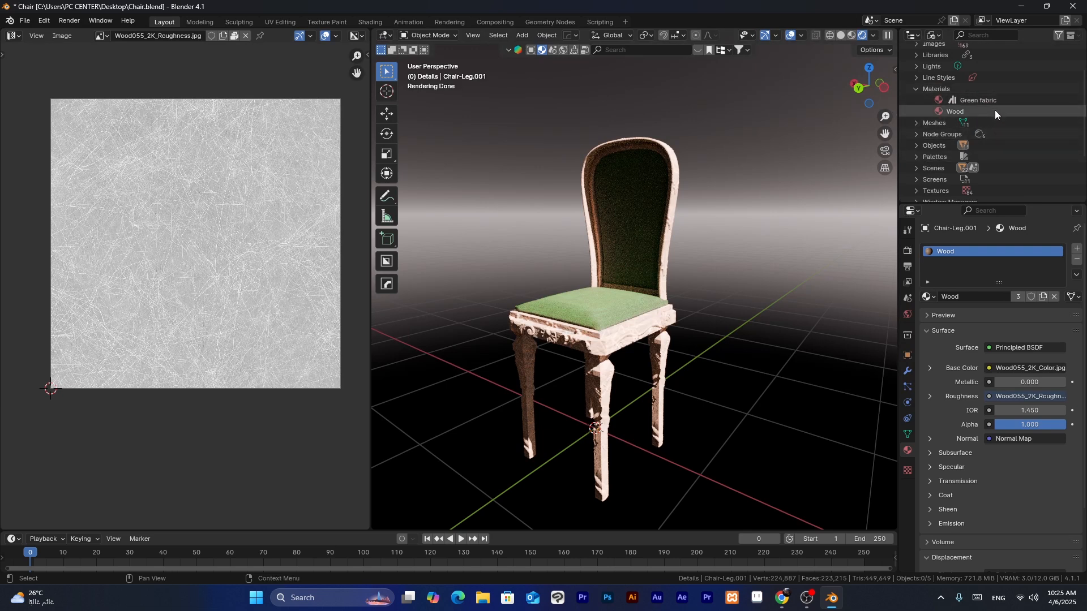
- Inspect the rendered chair from several angles
middle_drag(708, 182, 705, 202)
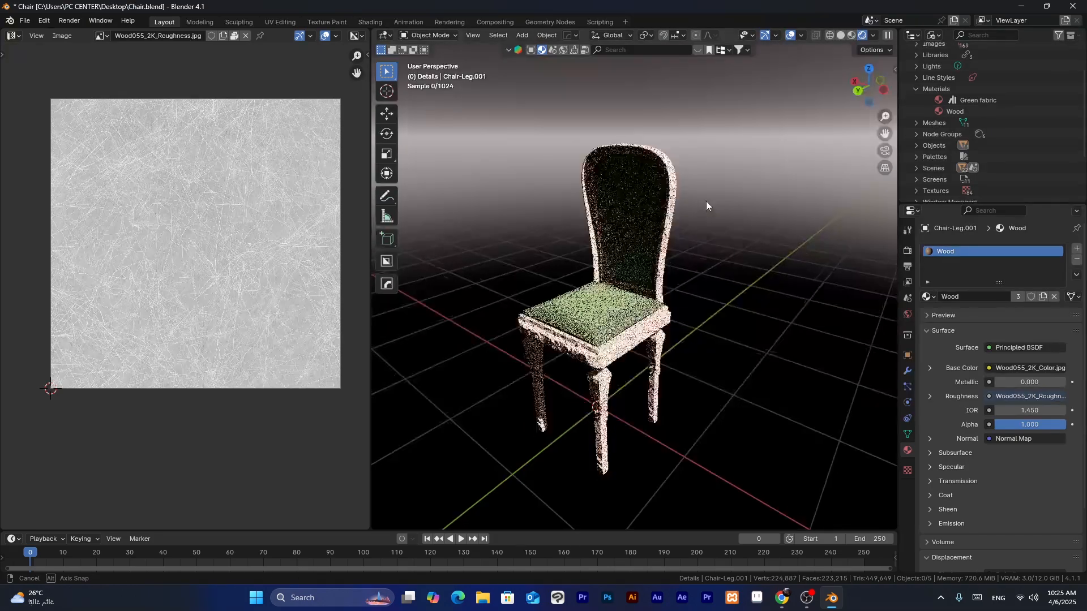
middle_drag(670, 269, 646, 269)
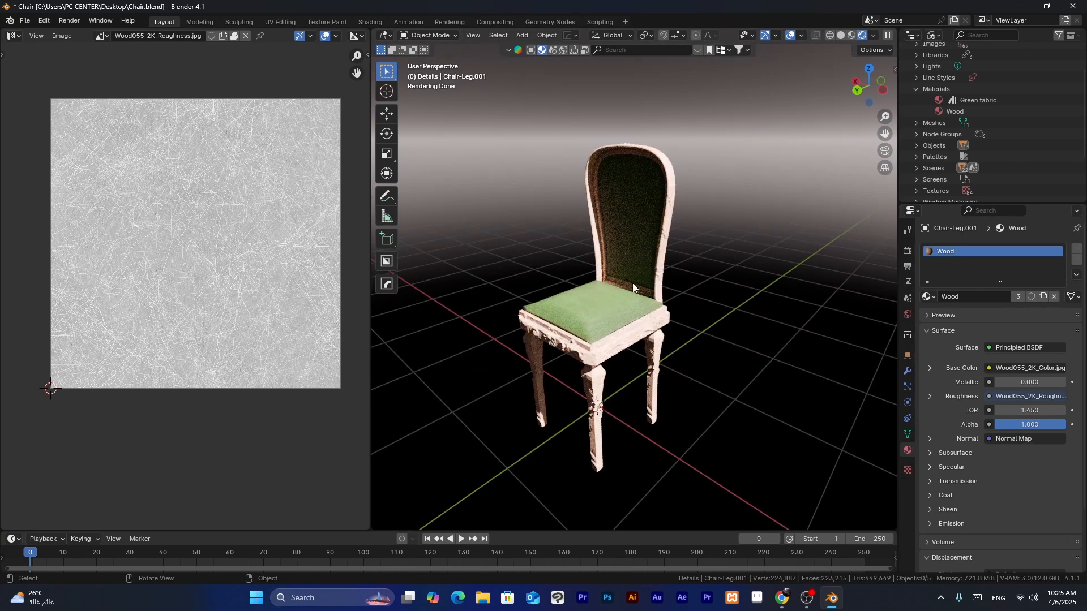
middle_drag(765, 303, 684, 245)
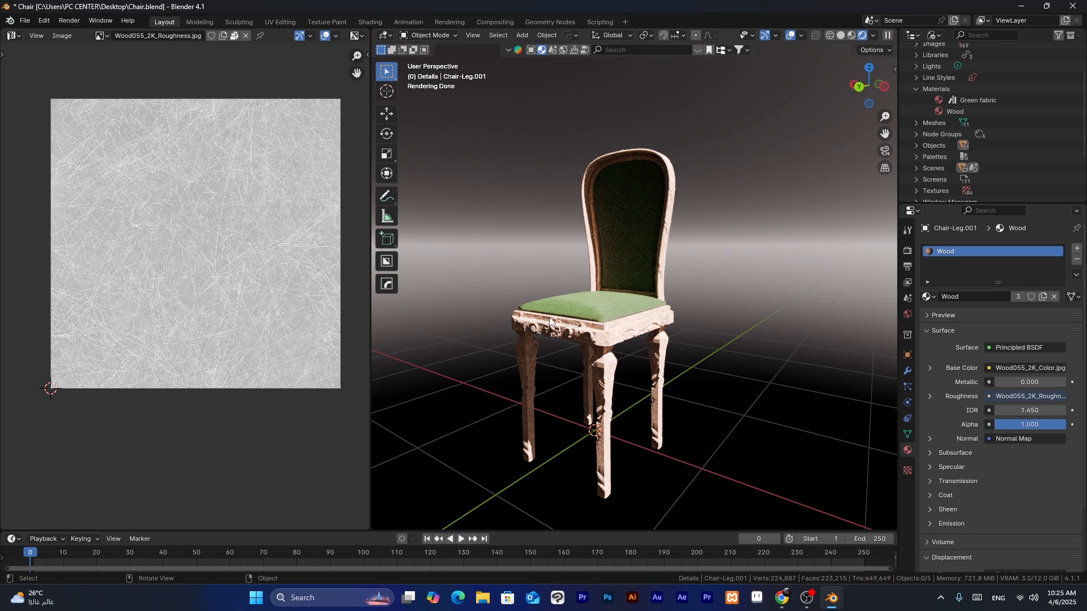
middle_drag(549, 317, 606, 308)
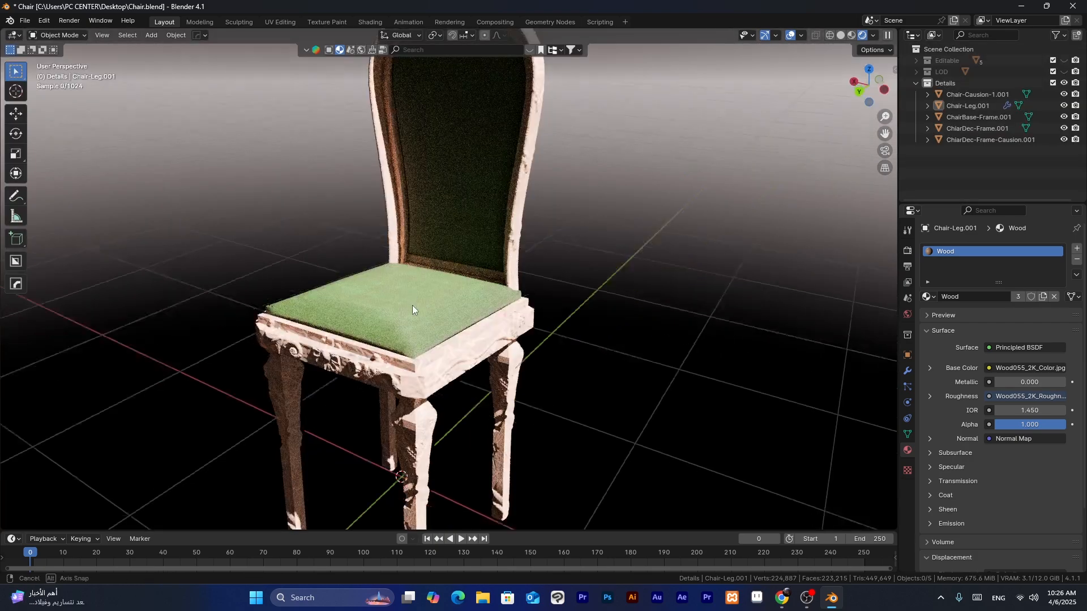
- Close the UV Editor area, return the Outliner to View Layer display, and leave the chair deselected in a closer view
middle_drag(412, 304, 565, 188)
scroll(394, 292, up, 2)
scroll(395, 292, up, 2)
click(392, 288)
scroll(391, 288, down, 4)
click(469, 371)
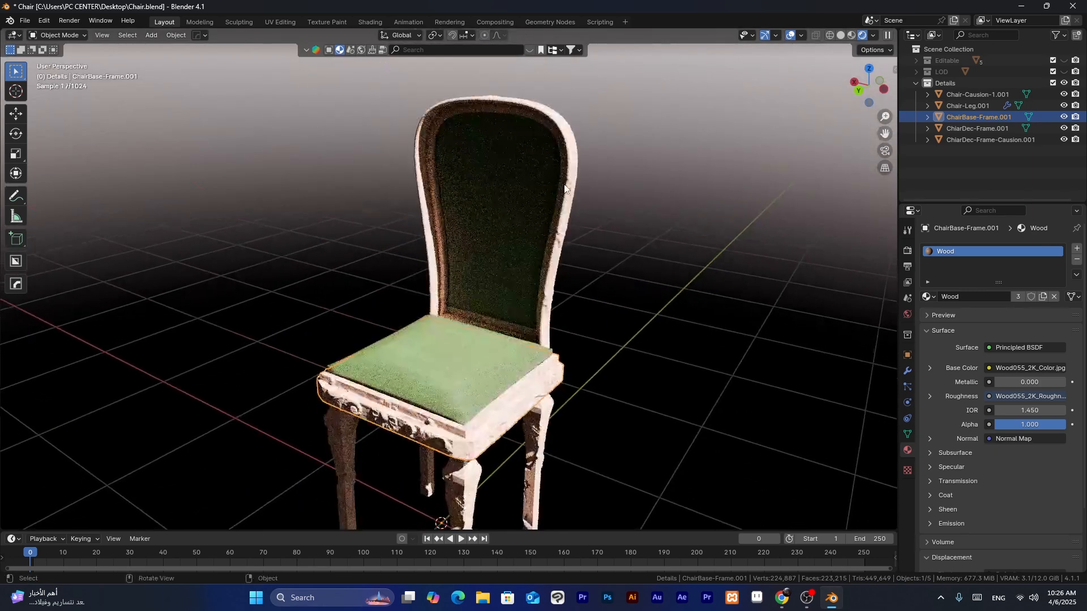
click(613, 206)
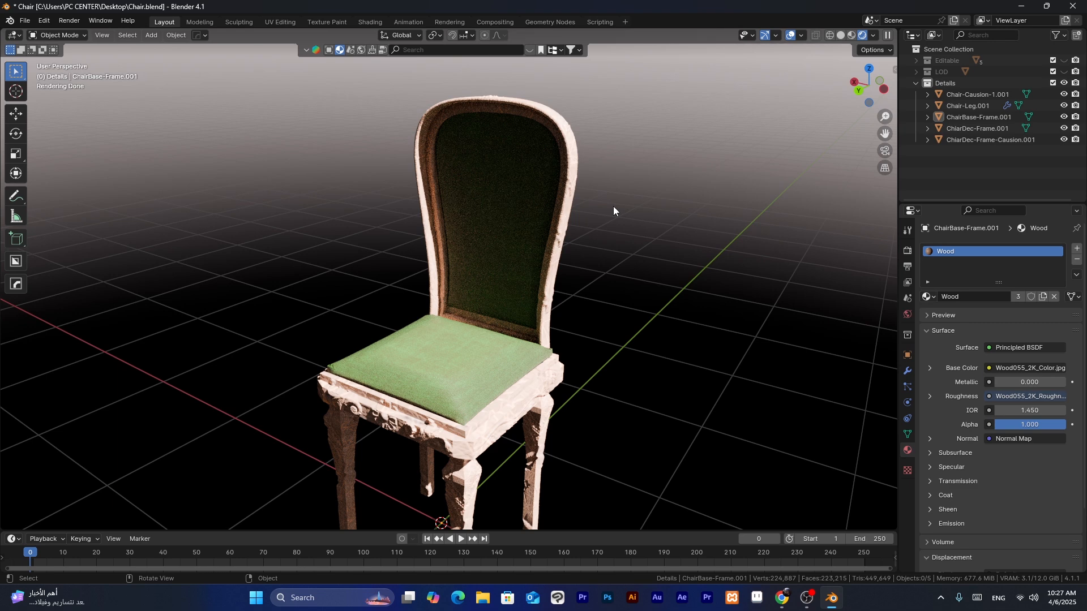
- View the whole rendered chair from low and high angles, and save the file
scroll(613, 206, down, 3)
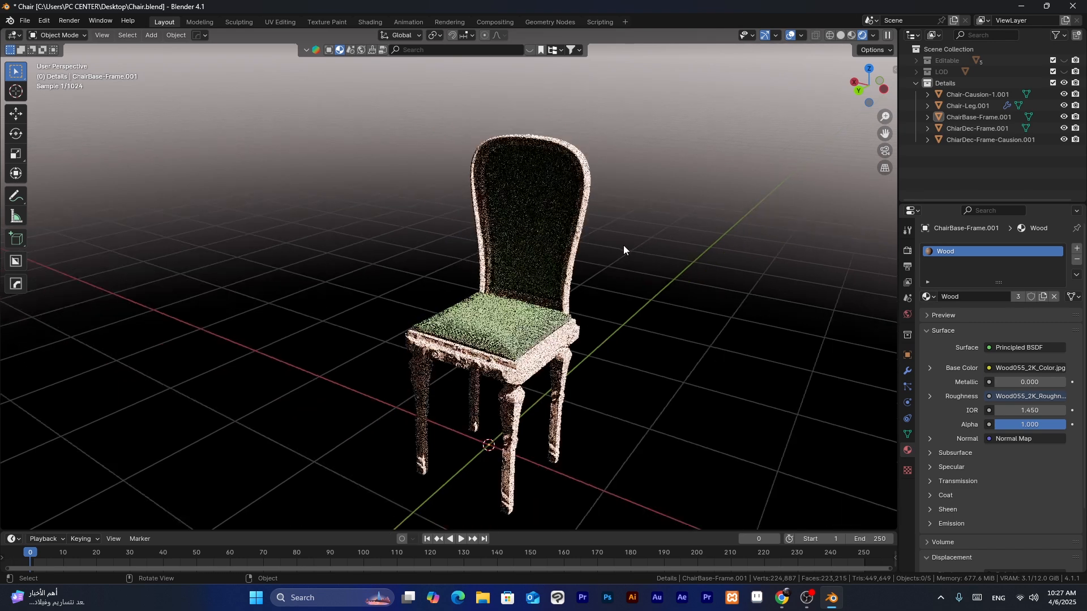
middle_drag(620, 236, 782, 120)
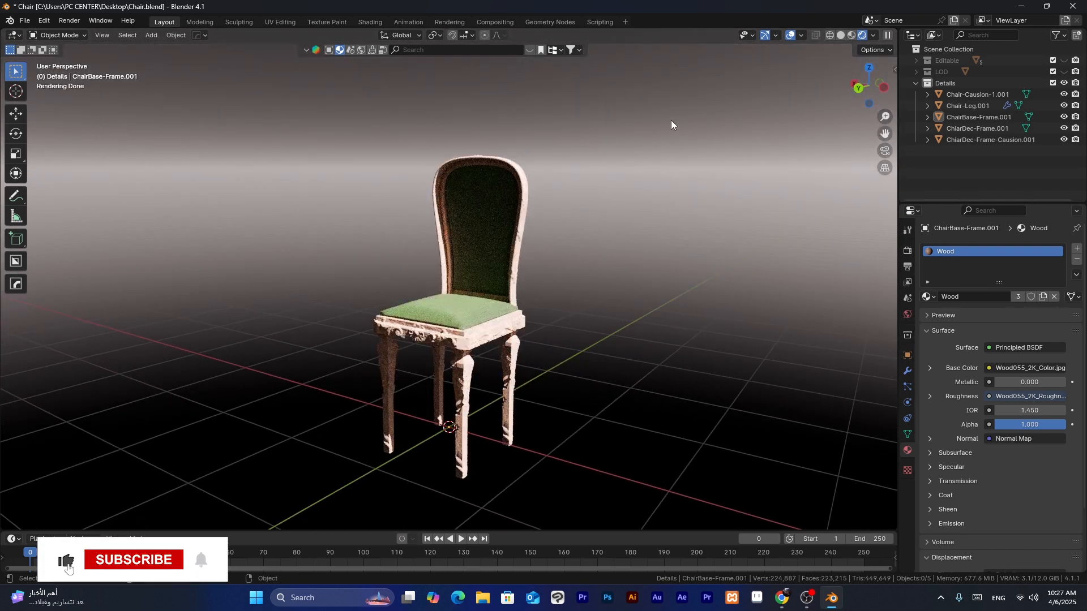
middle_drag(671, 120, 575, 273)
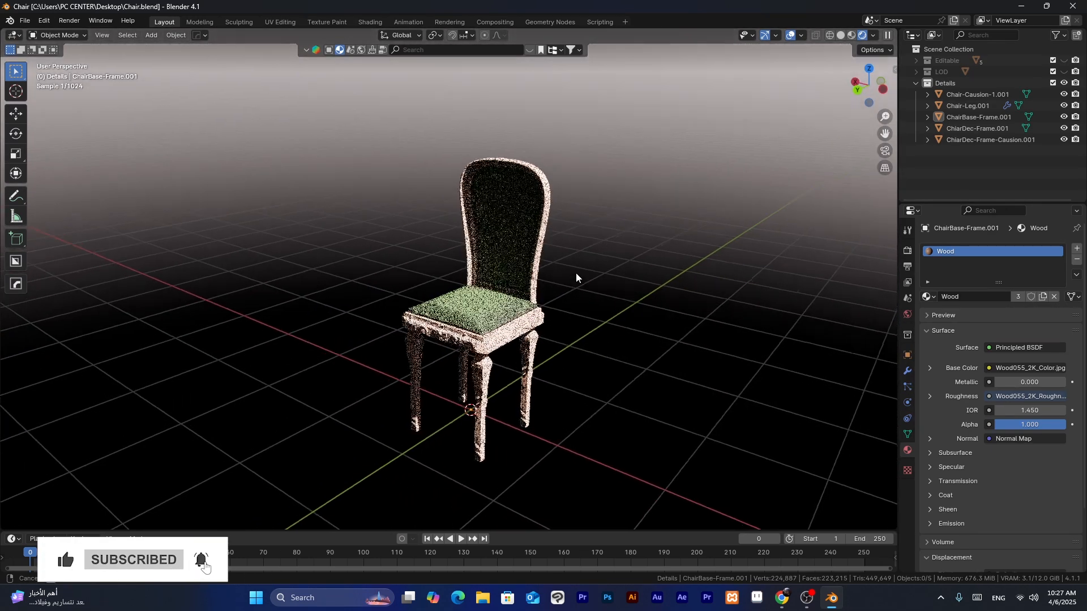